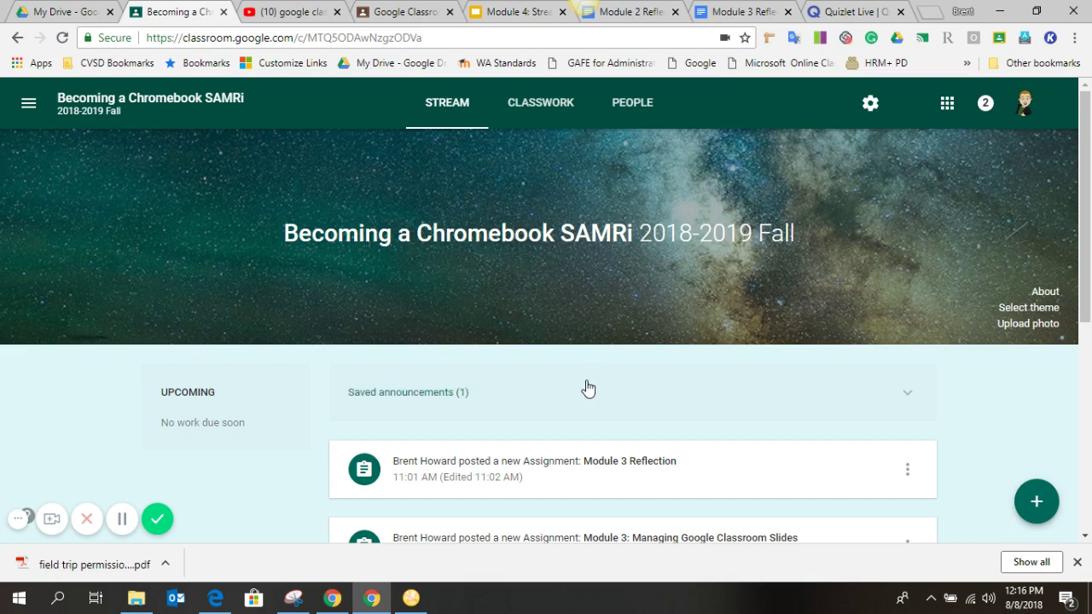
Compare the posts in the class Stream with the module topics on the Classwork page
scroll(585, 384, "down", 1)
scroll(586, 382, "up", 1)
left_click(553, 104)
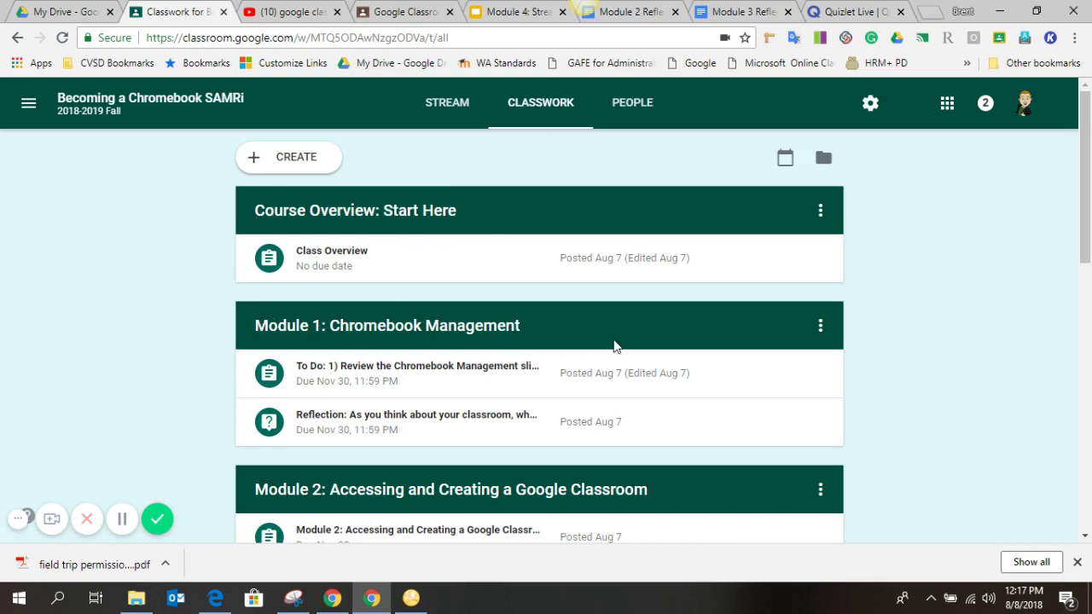
scroll(332, 393, "down", 1)
scroll(445, 402, "down", 3)
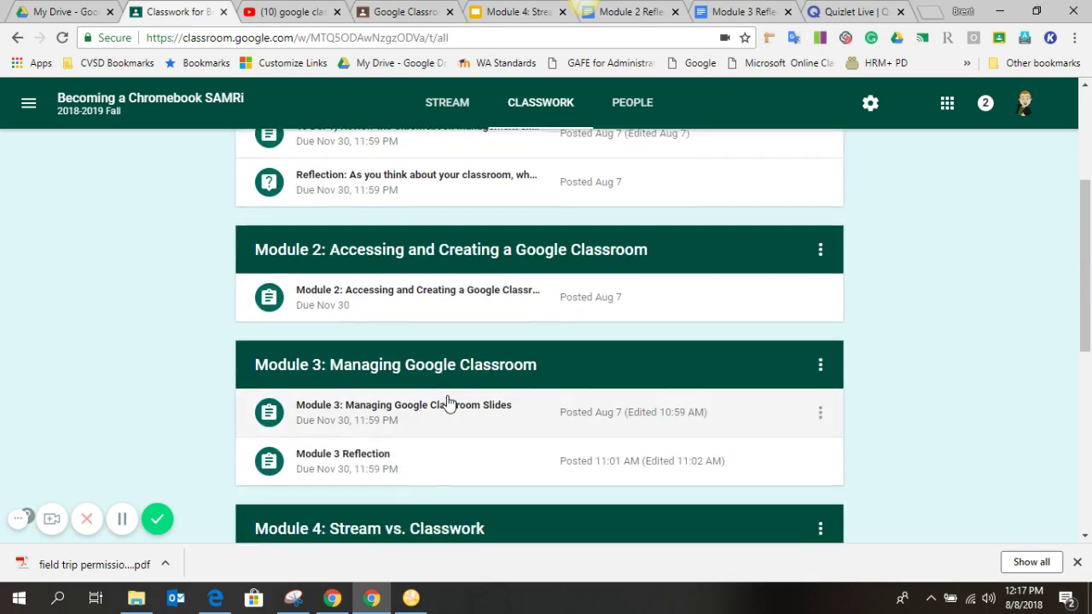
scroll(449, 402, "down", 1)
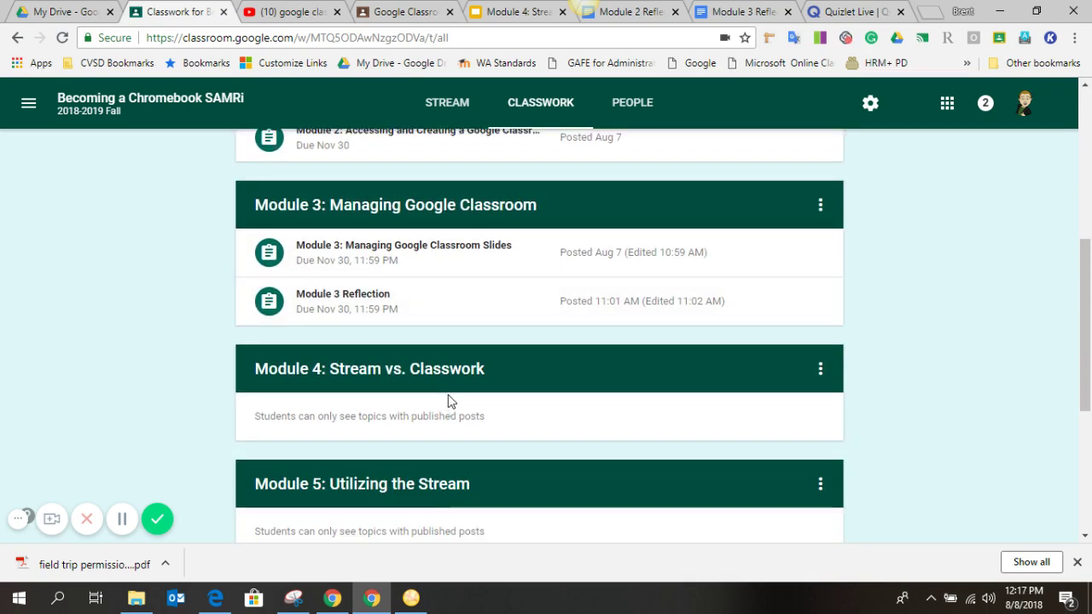
scroll(450, 401, "down", 2)
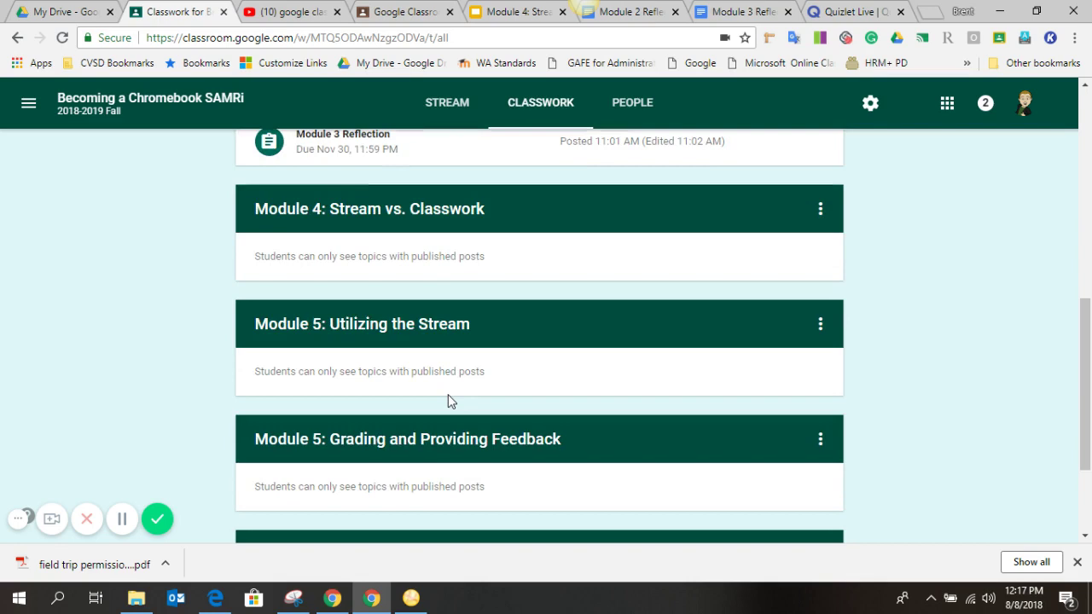
left_click(447, 102)
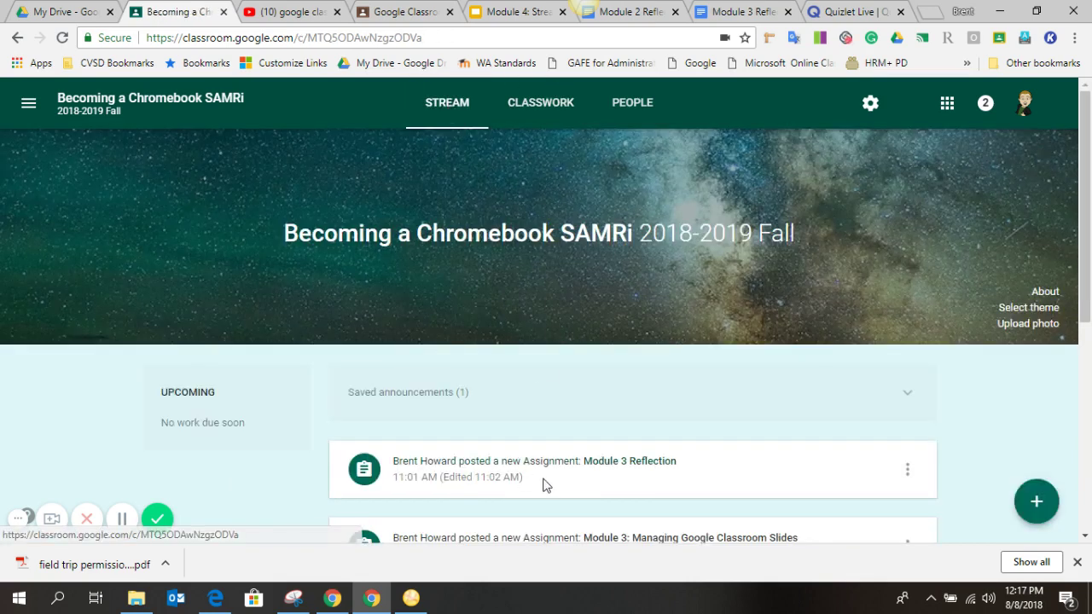
scroll(547, 483, "down", 5)
scroll(547, 483, "up", 5)
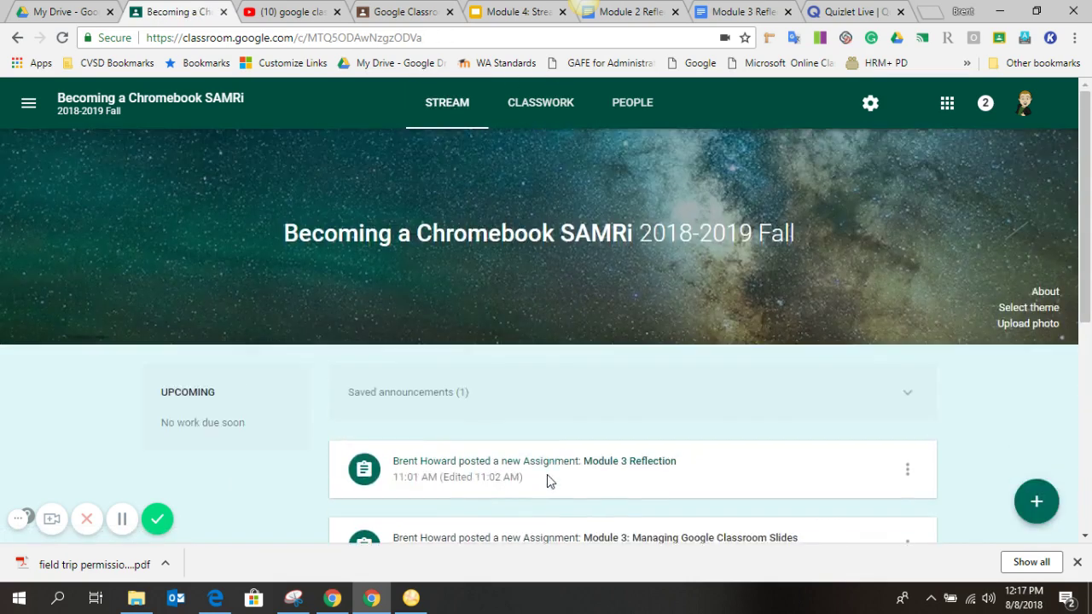
left_click(530, 103)
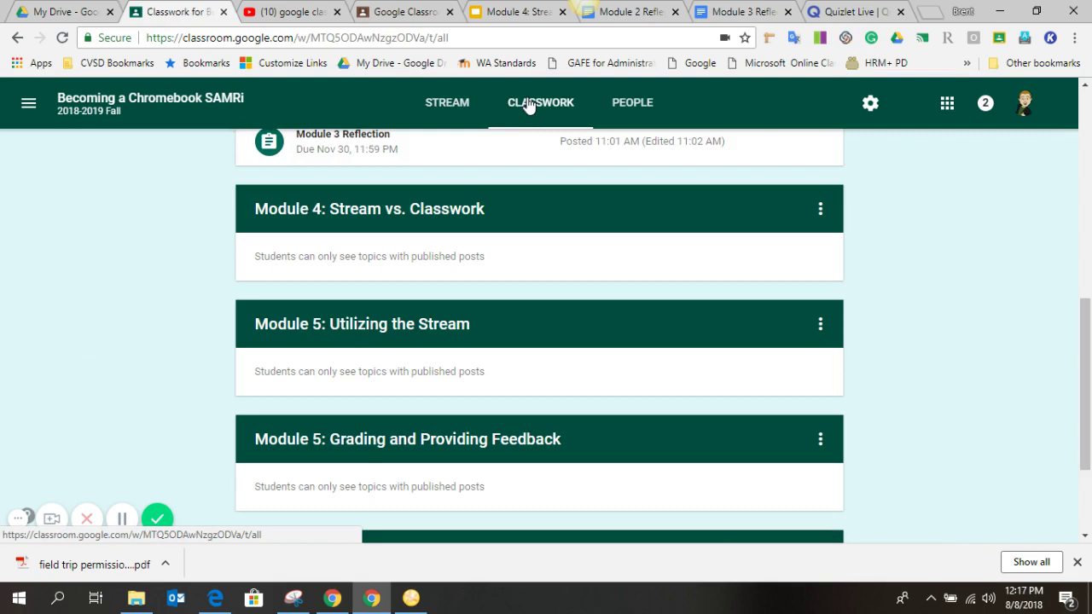
scroll(600, 347, "down", 2)
scroll(600, 347, "up", 2)
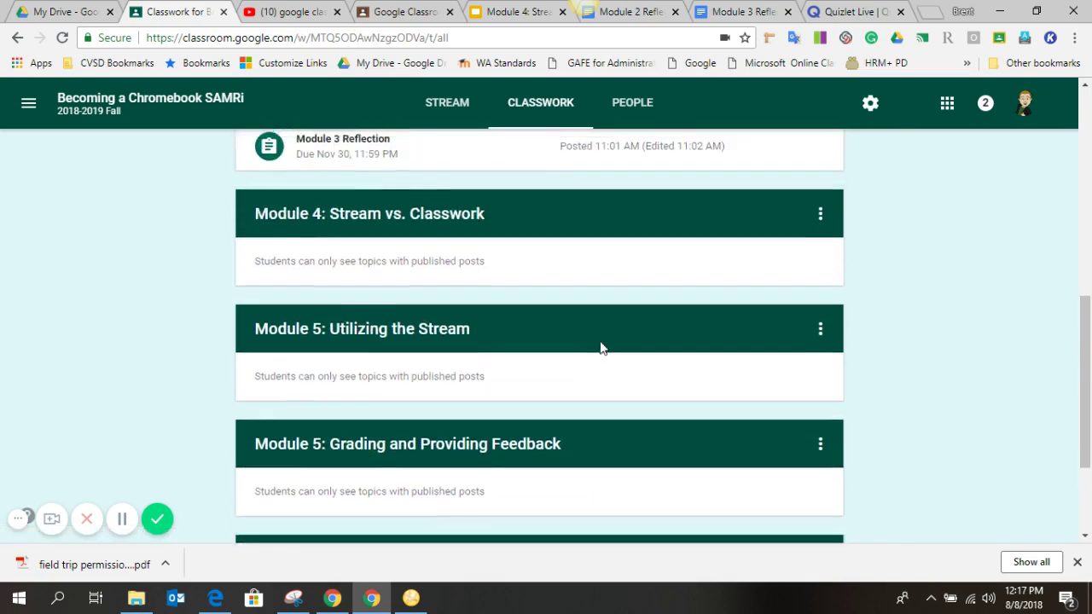
scroll(600, 347, "up", 6)
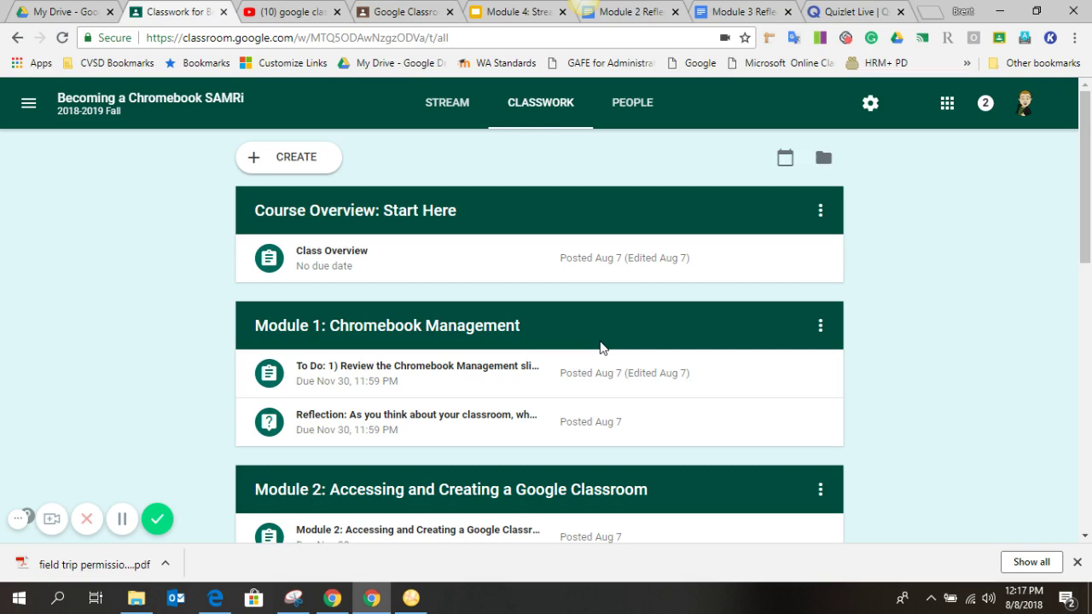
Create a Stream announcement for all students reading "Don't forget your field trip permission slip!"
left_click(444, 104)
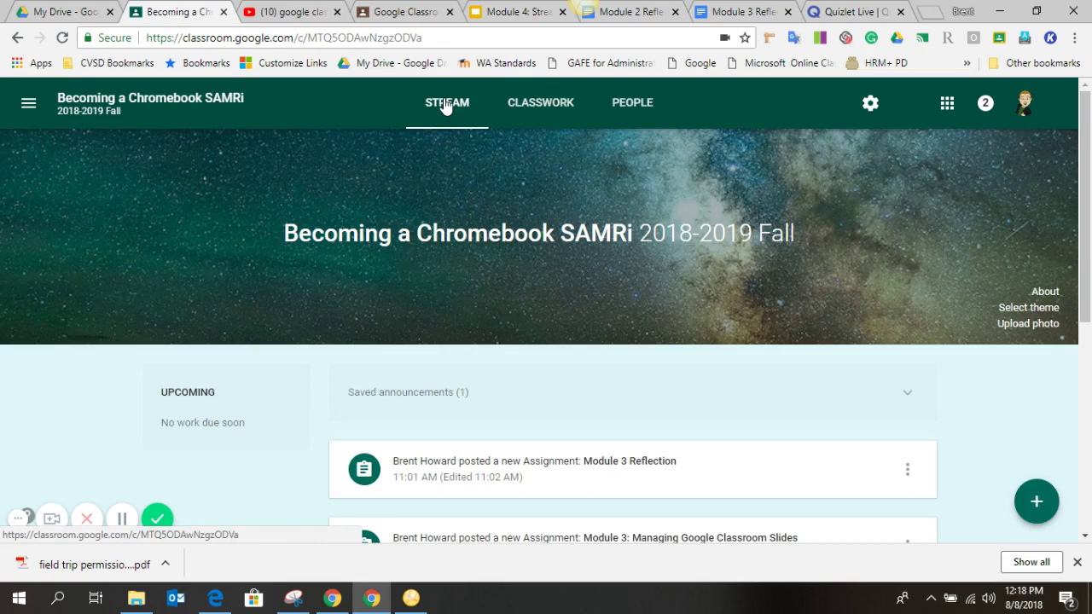
mouse_move(1031, 501)
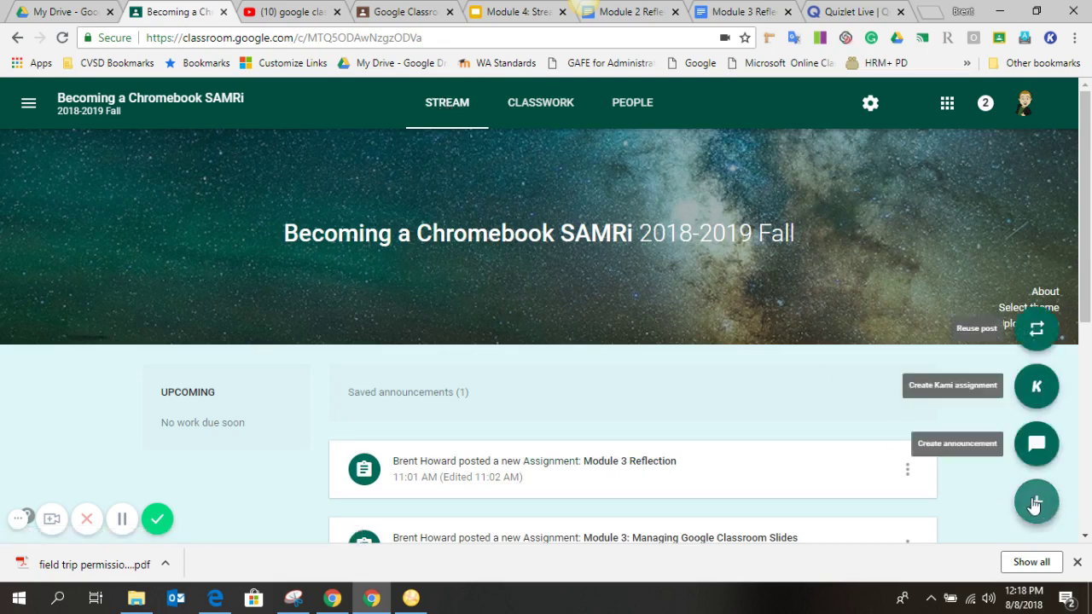
left_click(1038, 447)
type("Don't ")
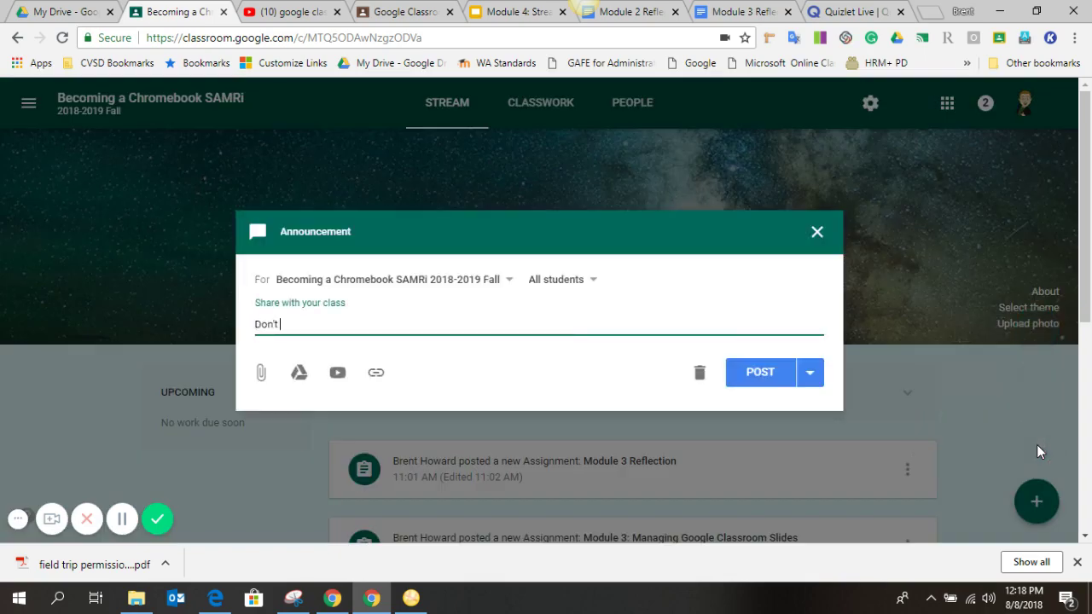
type("forget your field trip permisoon")
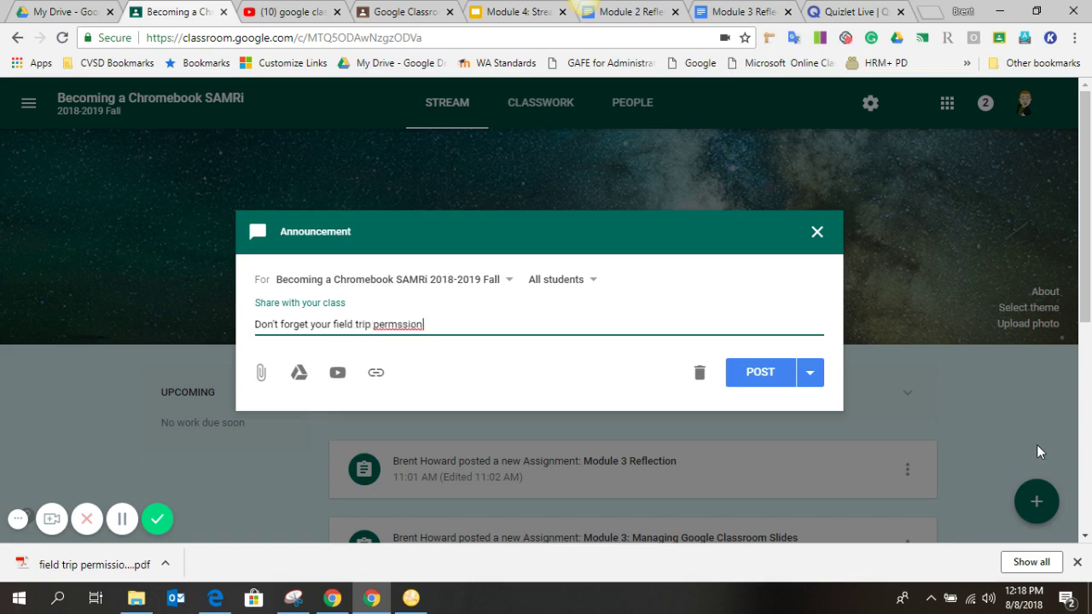
key("BackSpace")
key("BackSpace")
key("BackSpace")
key("BackSpace")
type("ssion slip!")
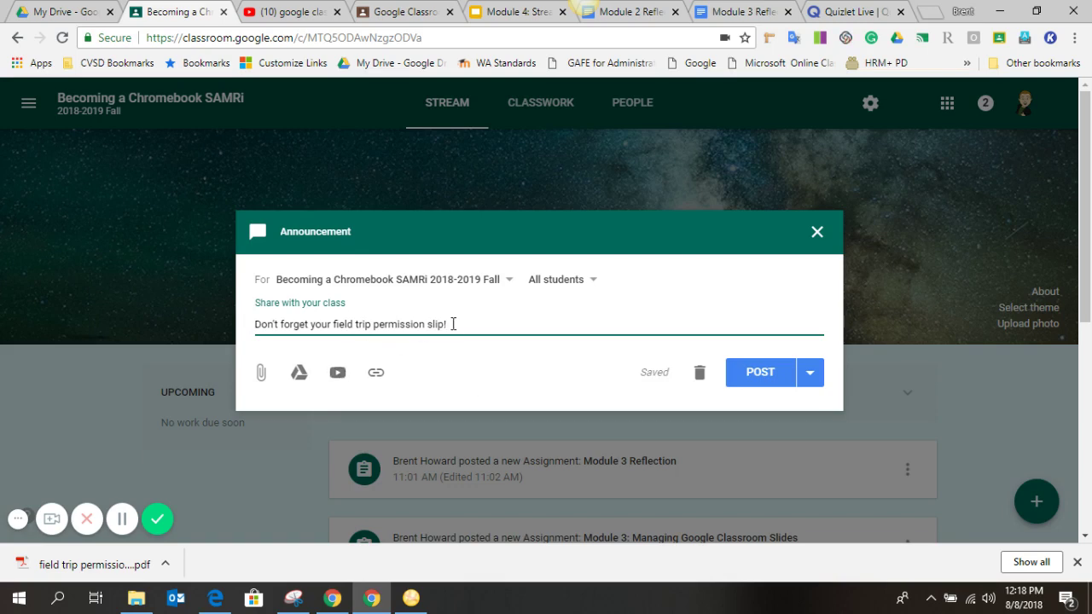
Upload "field trip permission slip.pdf" from the computer's Downloads folder as the announcement's attachment
left_click(262, 373)
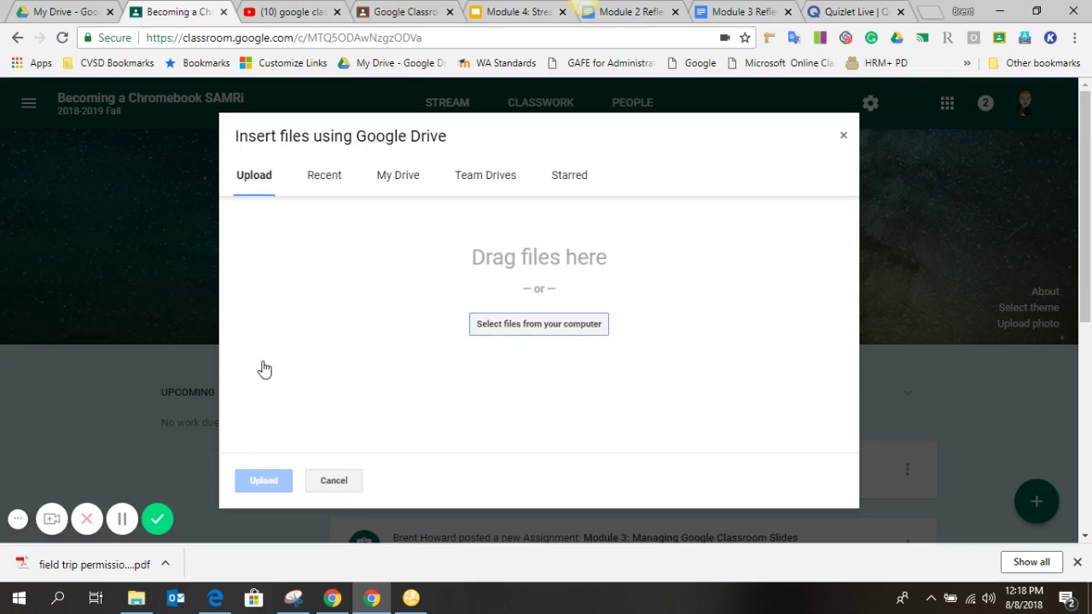
left_click(567, 331)
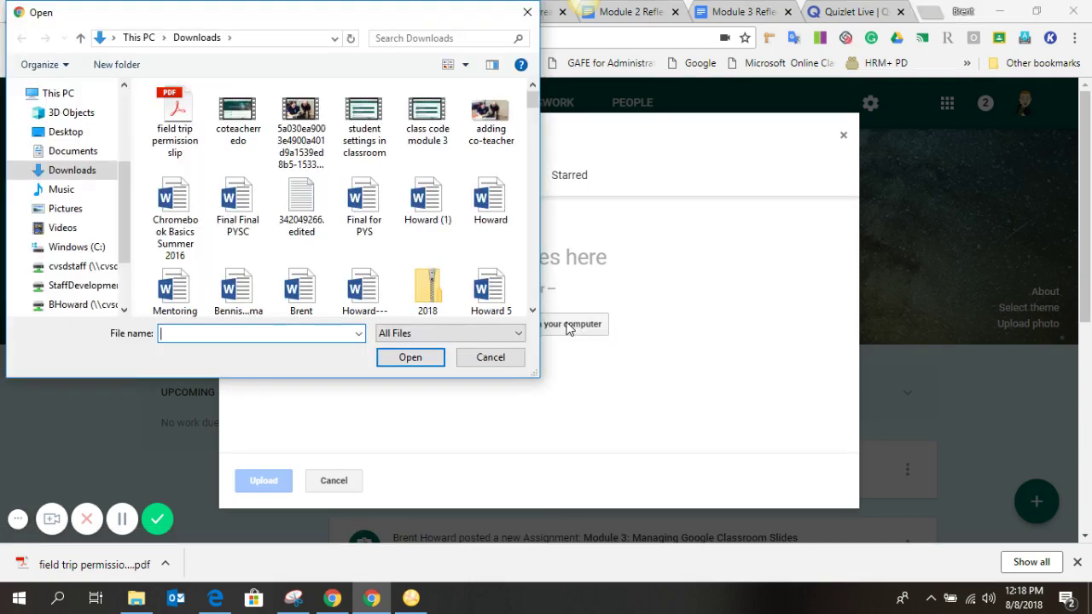
left_click(175, 124)
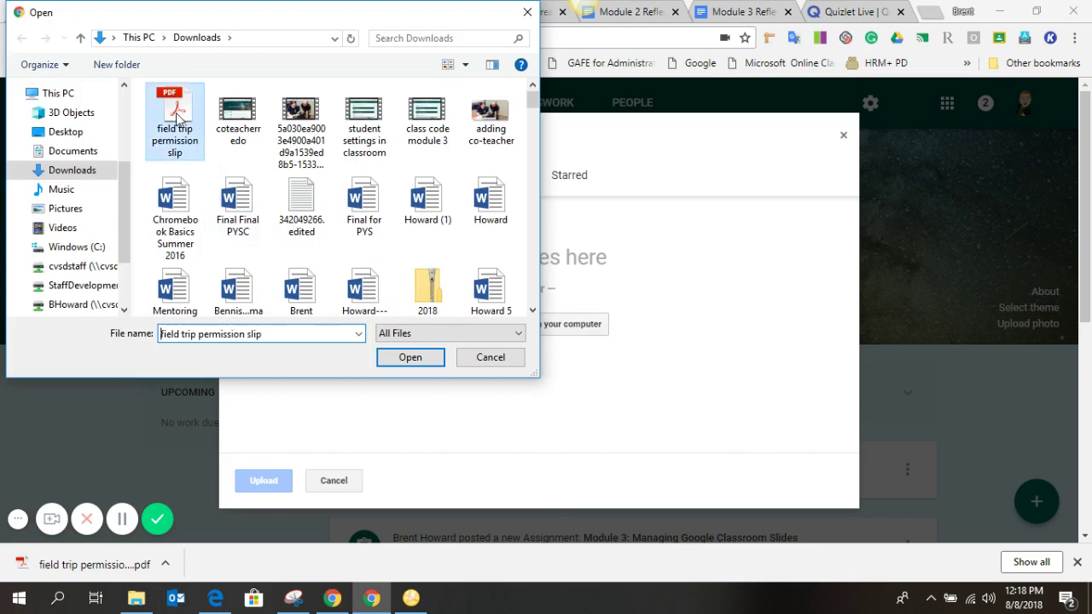
left_click(407, 359)
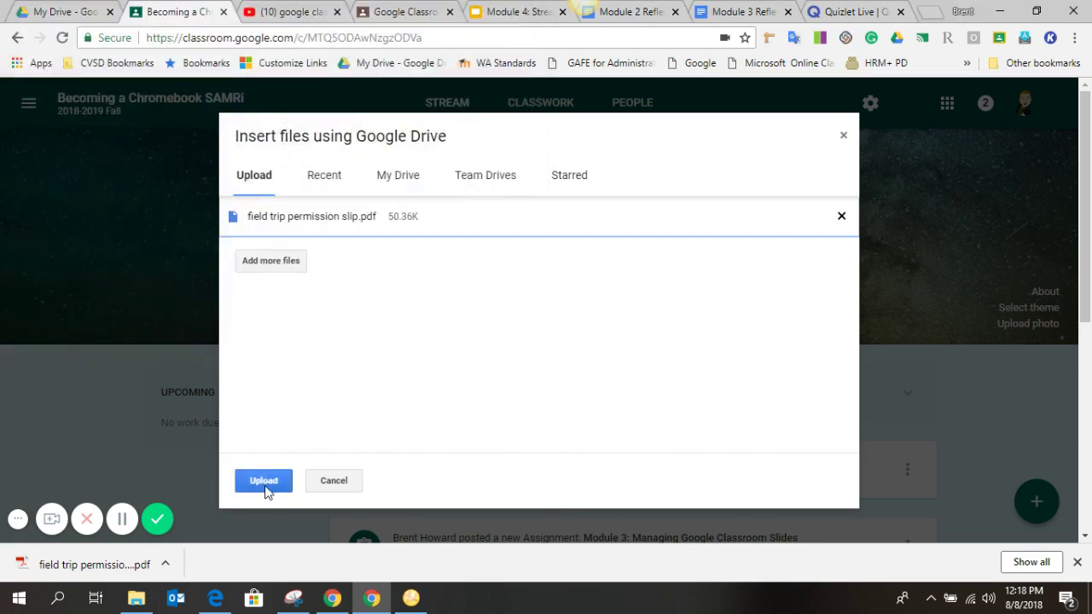
left_click(264, 482)
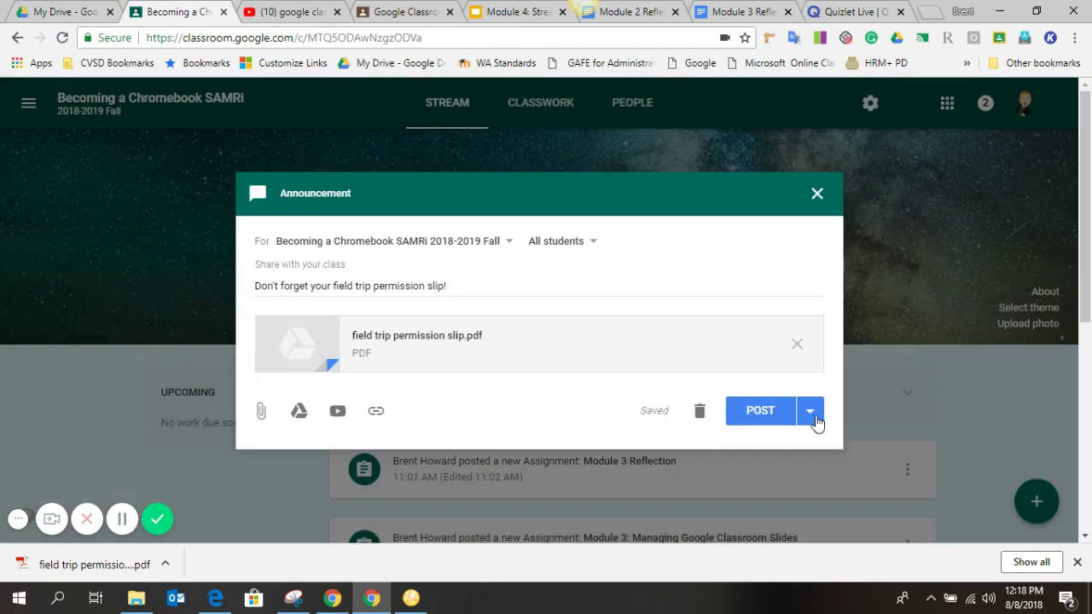
Post the announcement with the uploaded permission slip immediately and check it in the Stream
left_click(810, 413)
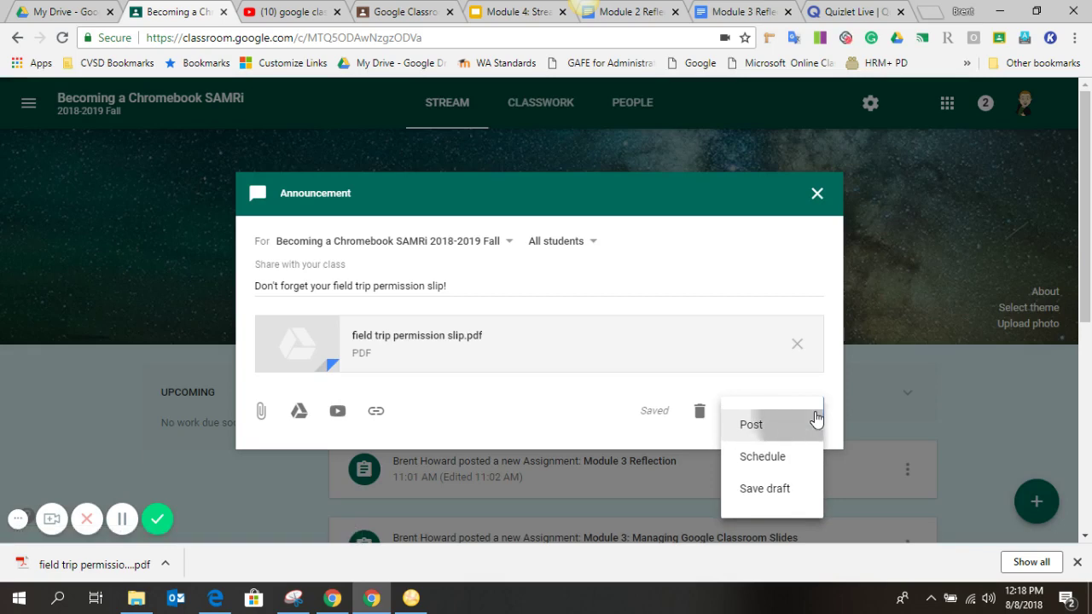
left_click(738, 424)
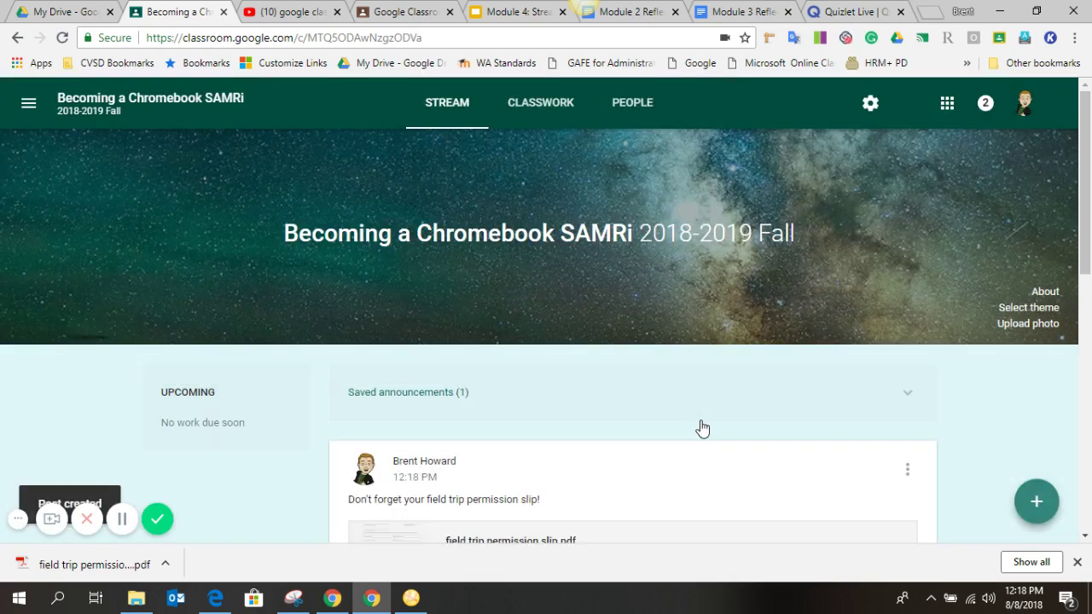
scroll(708, 439, "down", 2)
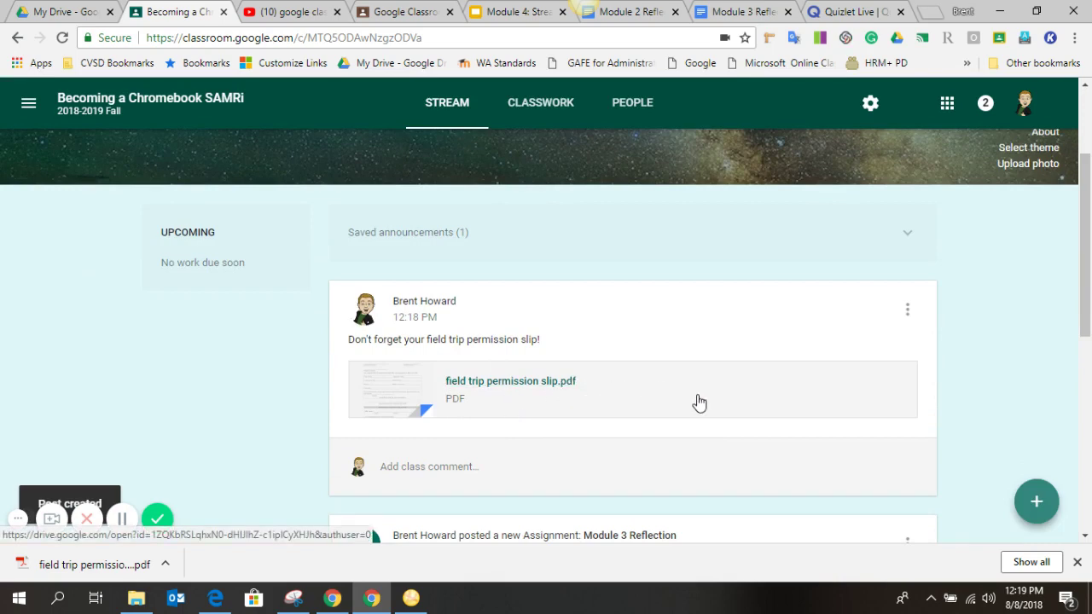
scroll(674, 408, "up", 2)
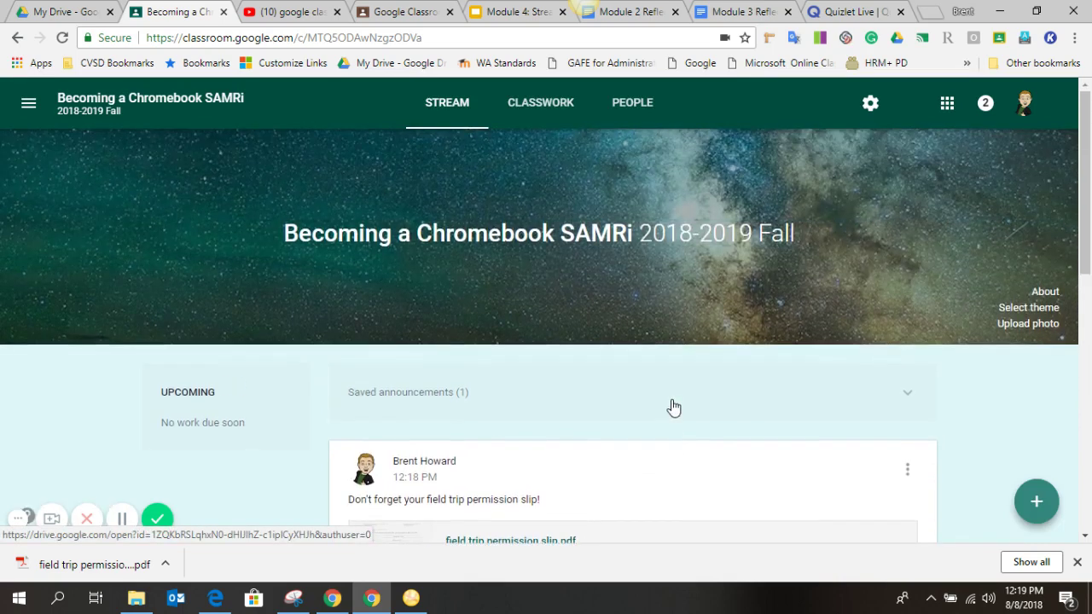
scroll(674, 408, "down", 1)
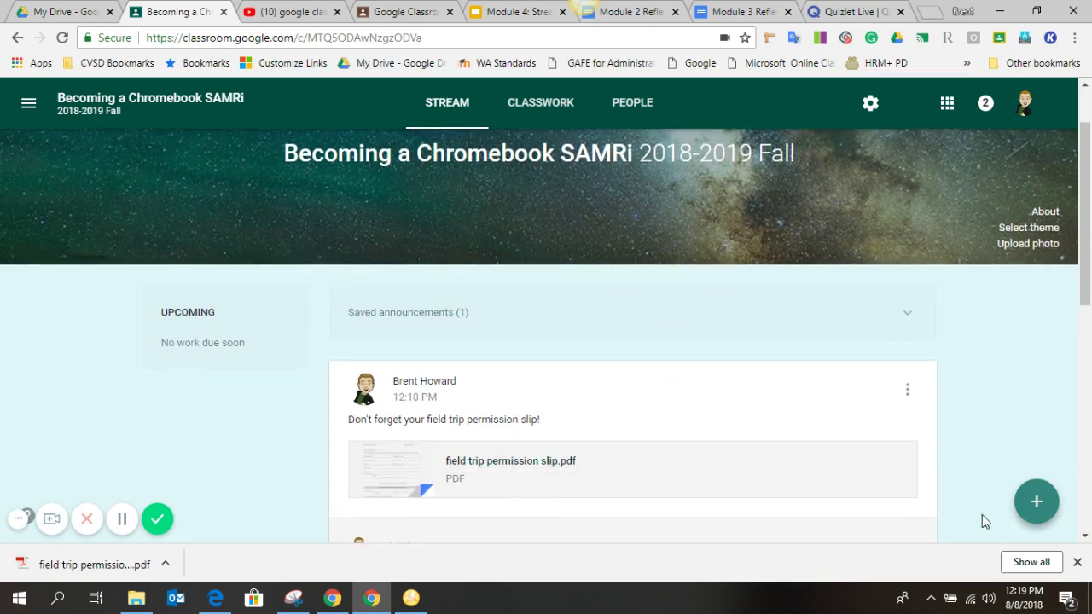
Create another Stream announcement reading "Do not forget to have your permission slip filled out tonight!"
mouse_move(1037, 502)
left_click(1037, 445)
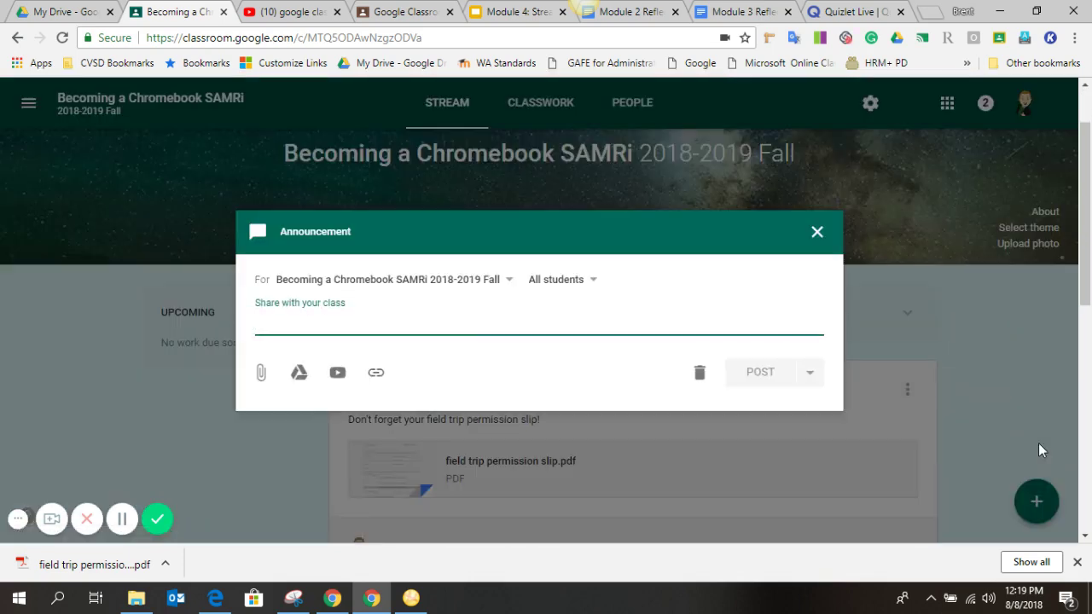
type("Don")
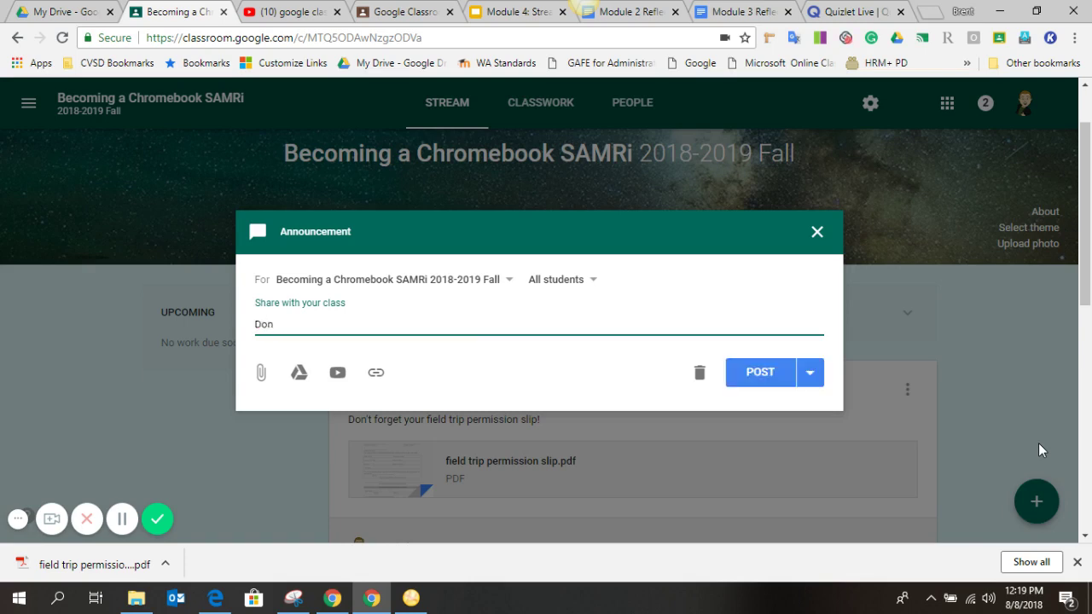
key("BackSpace")
type("n'")
key("BackSpace")
key("BackSpace")
type("not forget to have your permss")
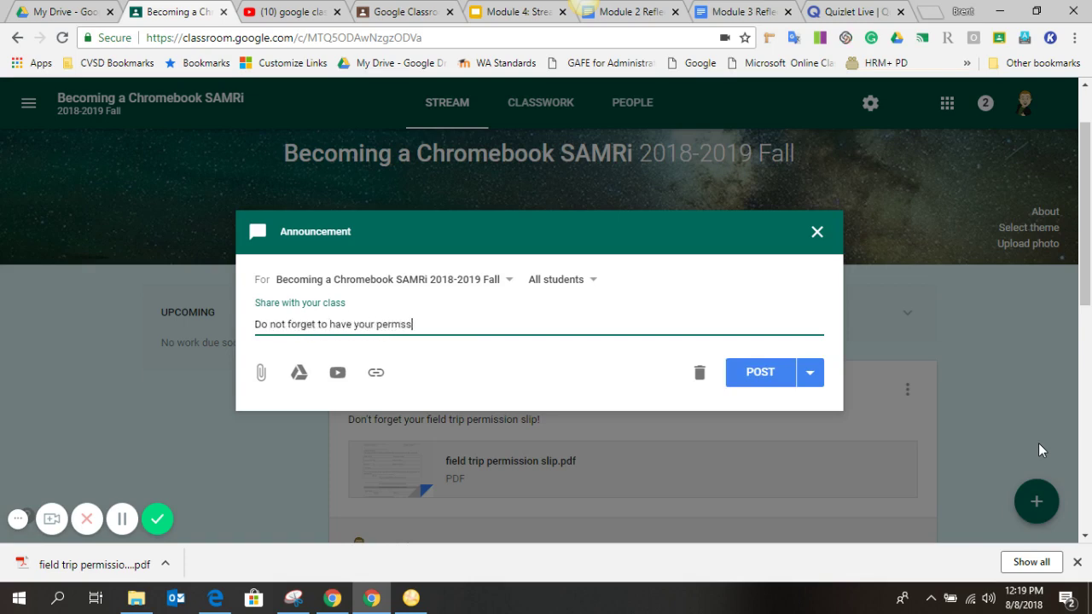
key("BackSpace")
type("ission slip")
key("BackSpace")
key("BackSpace")
type("lip fill")
key("BackSpace")
type("led out tonight!")
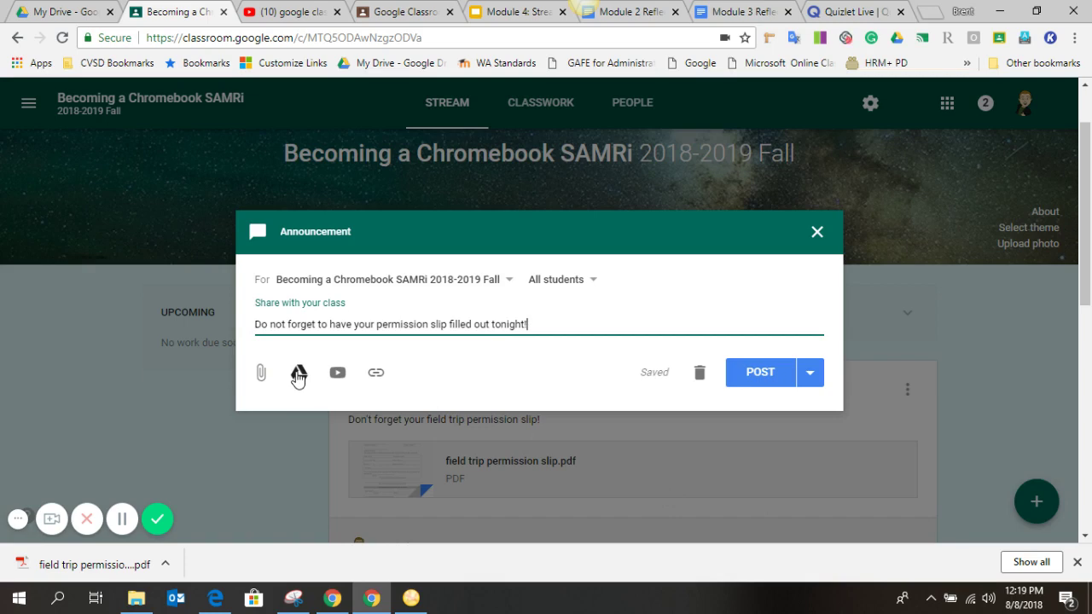
Attach "field trip permission slip.pdf" to the new announcement from the recent Google Drive files
left_click(299, 374)
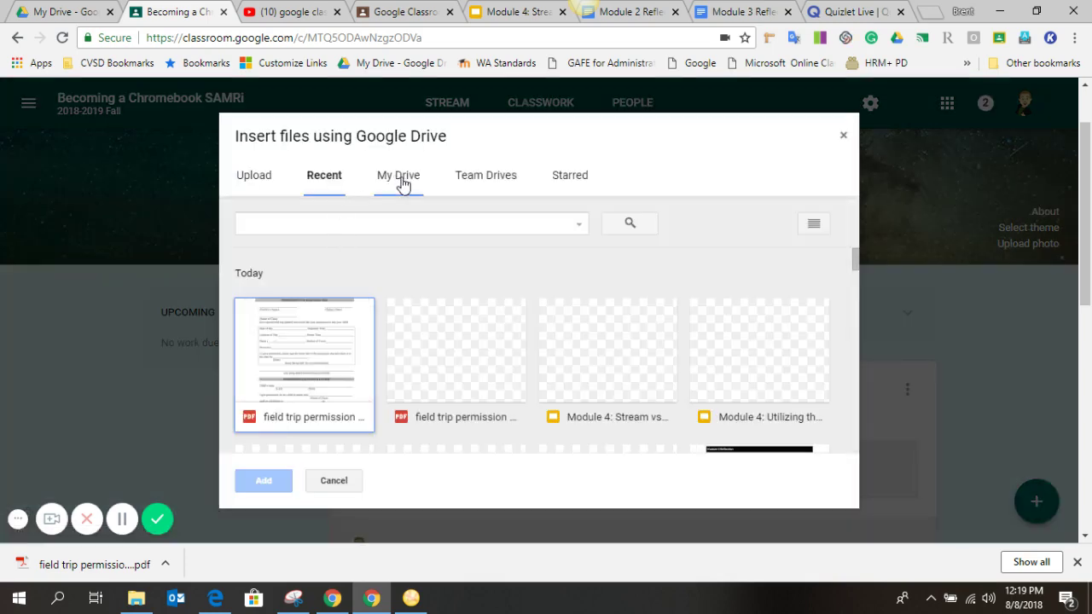
left_click(297, 362)
left_click(264, 481)
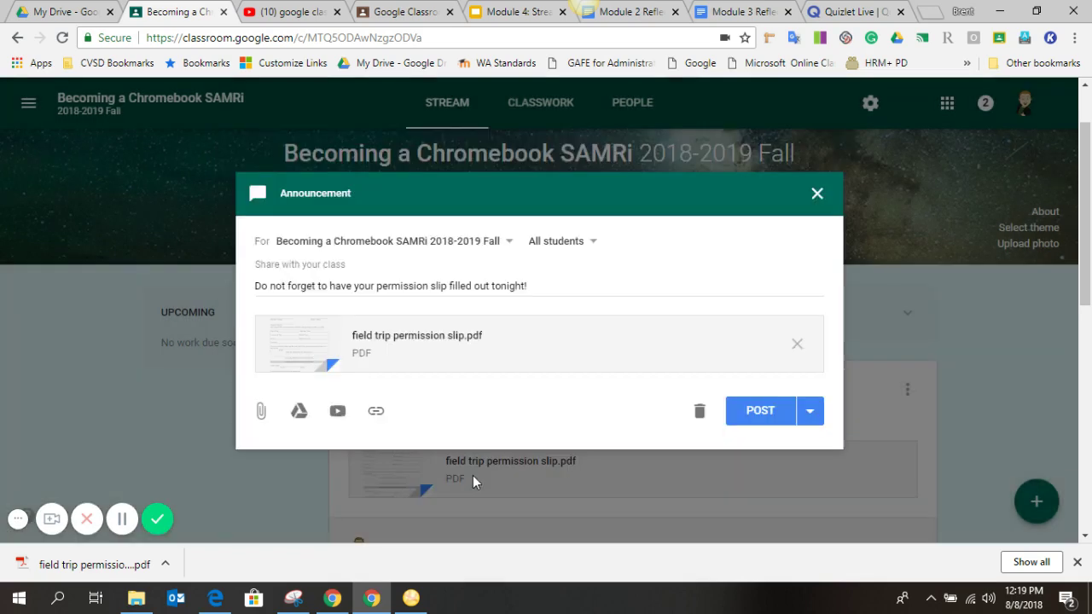
Post the reminder about filling out the slip tonight and review both announcements in the Stream
left_click(755, 415)
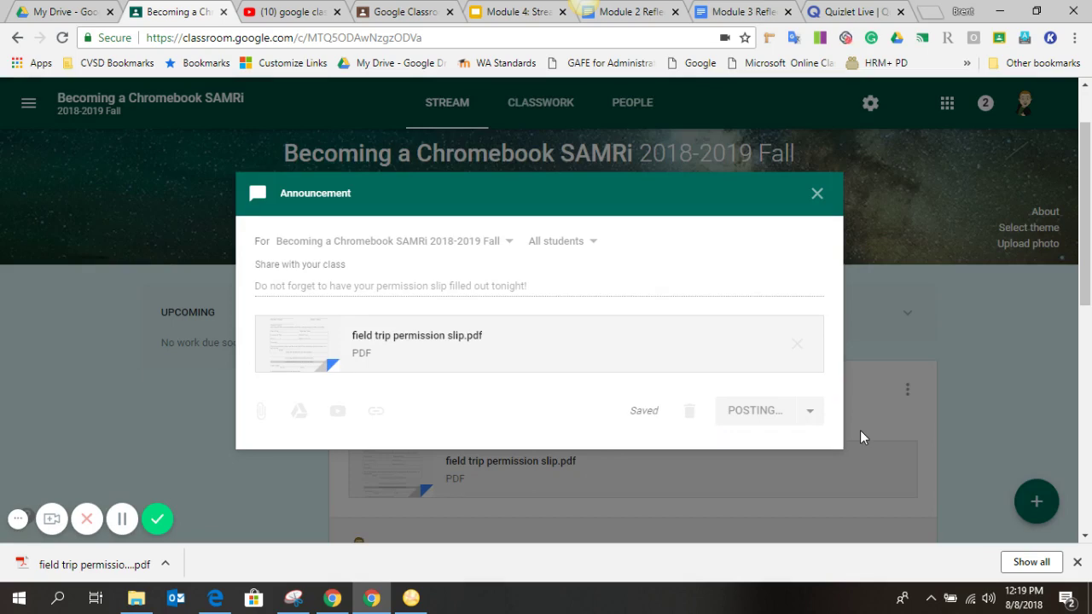
scroll(739, 431, "down", 2)
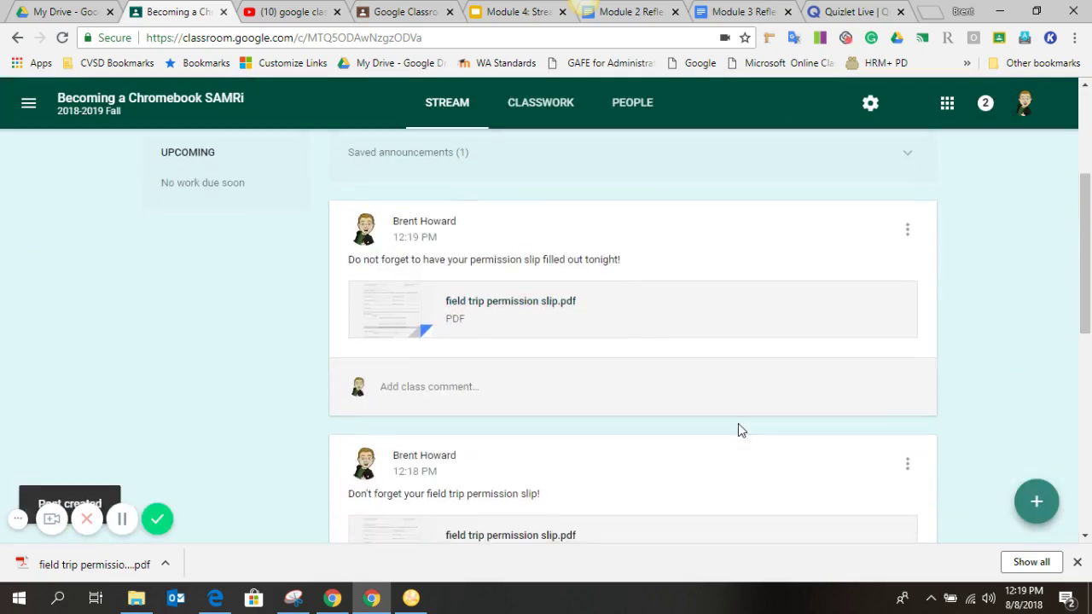
scroll(660, 327, "down", 2)
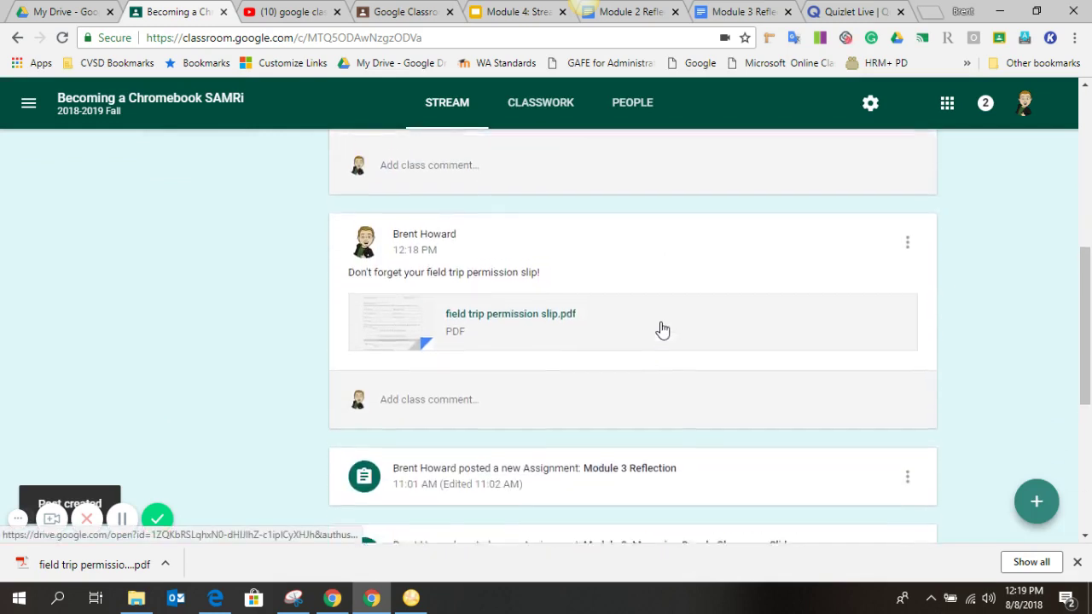
scroll(662, 324, "up", 1)
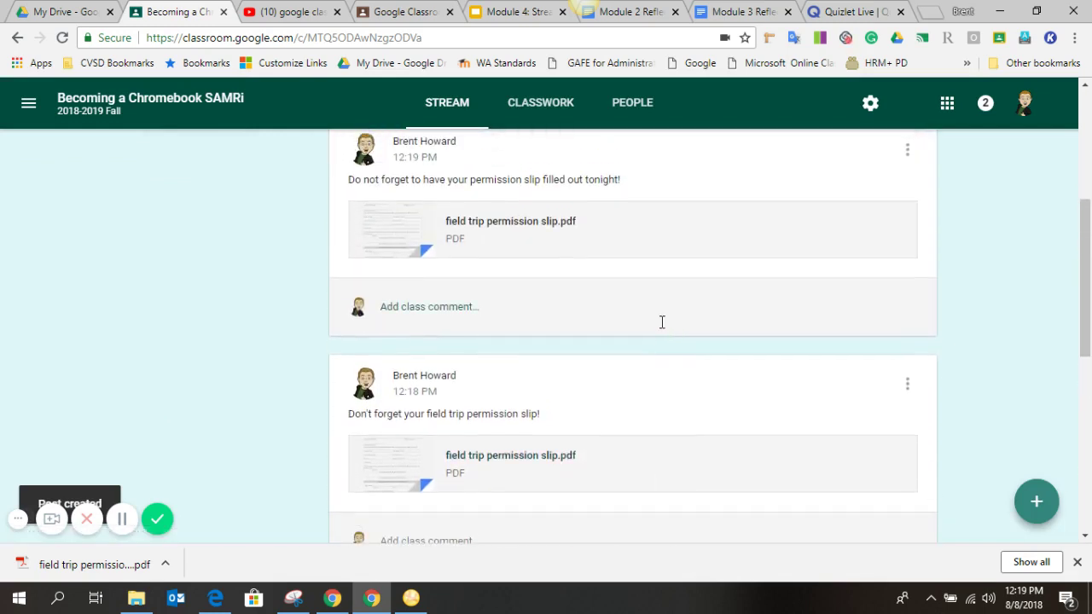
scroll(662, 324, "up", 3)
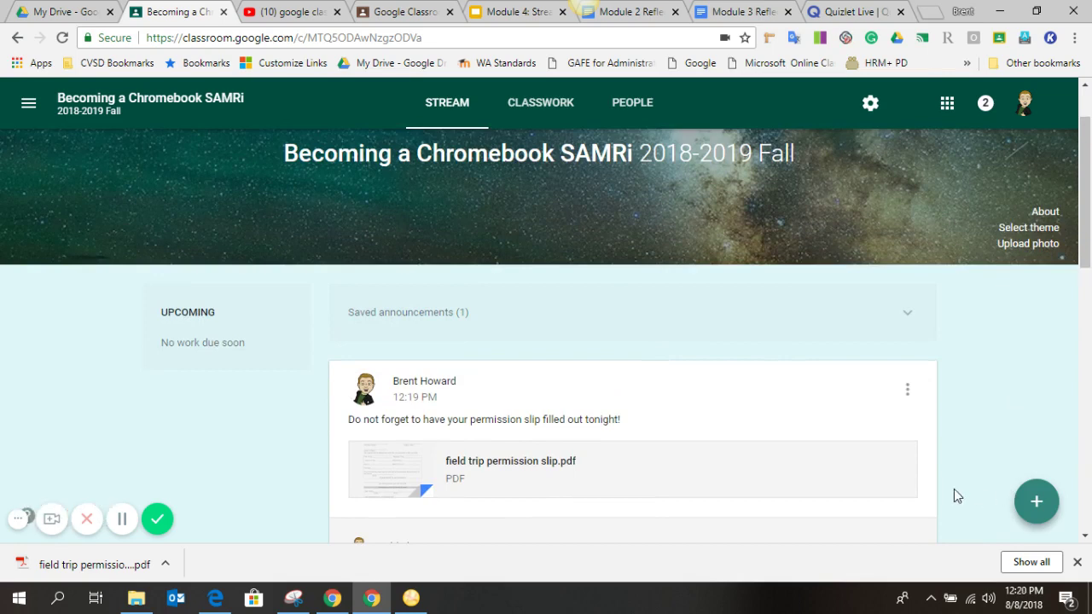
Create a new Stream announcement for all students reading "Please join our Quizzlet Live Game!"
mouse_move(1035, 500)
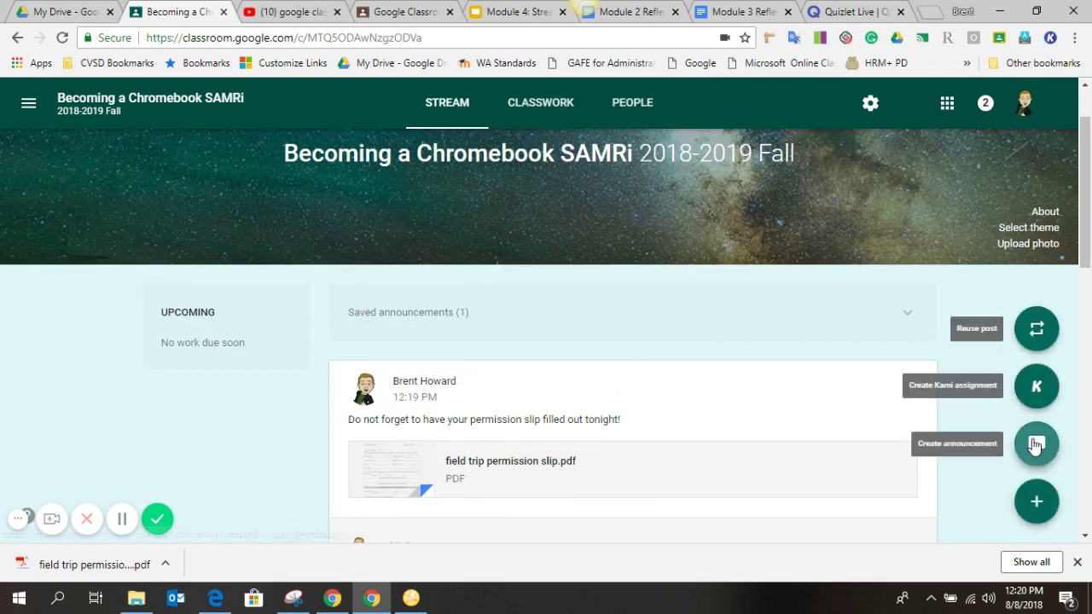
left_click(1036, 445)
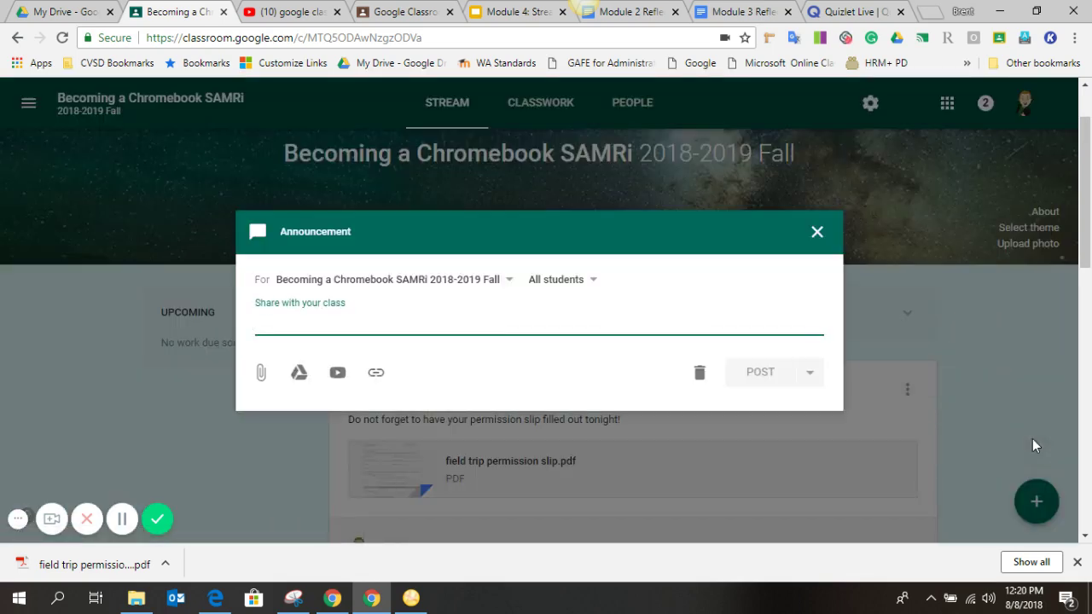
type("Please just")
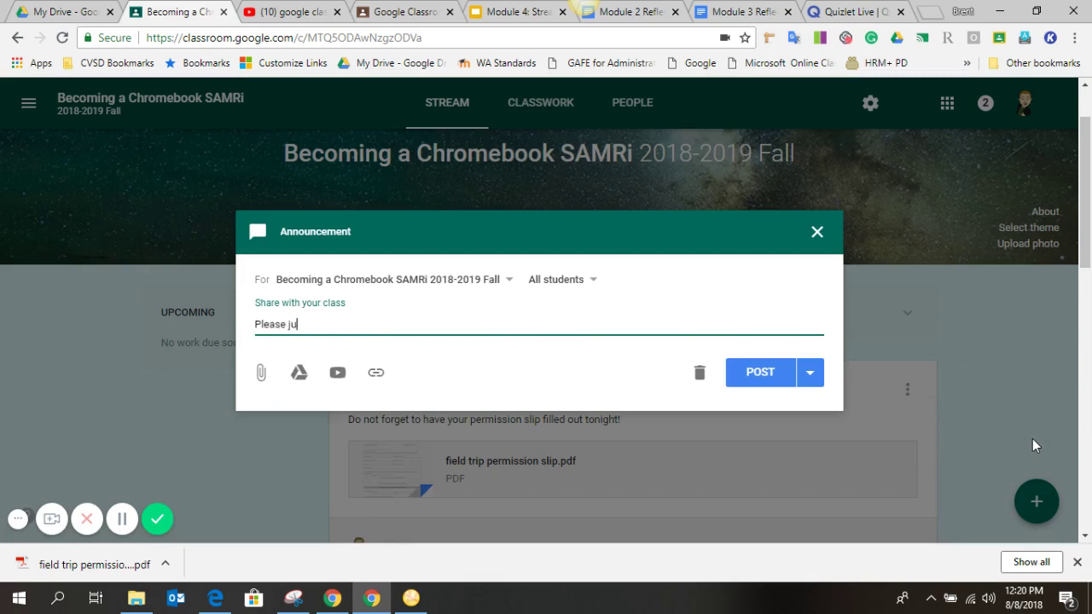
key("BackSpace")
key("BackSpace")
type("oin our Quizzlet Live")
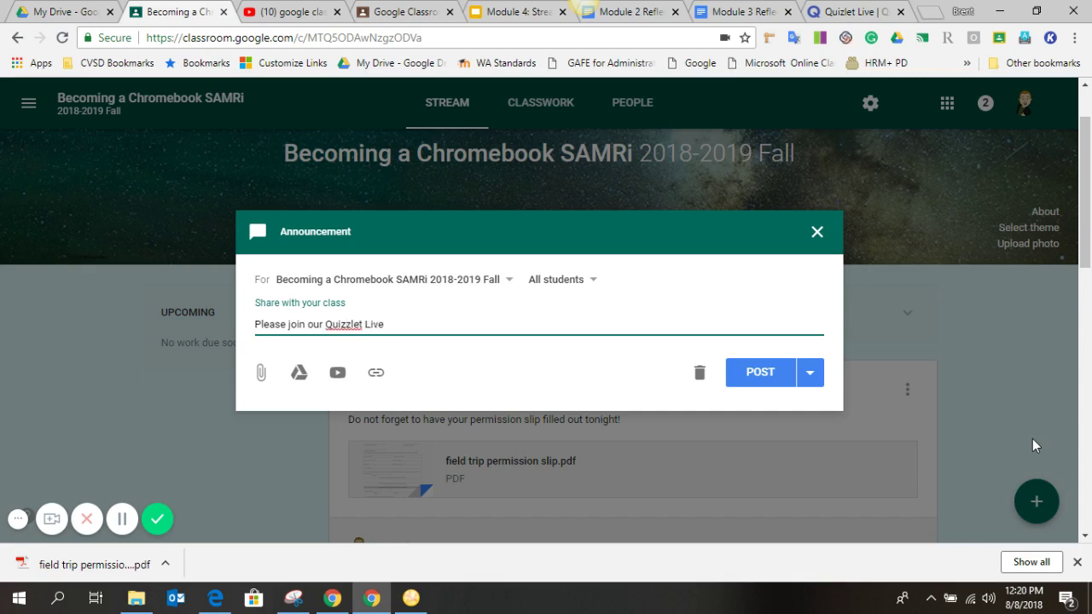
type(" Game!")
left_click(856, 12)
left_click(258, 40)
key("ctrl+c")
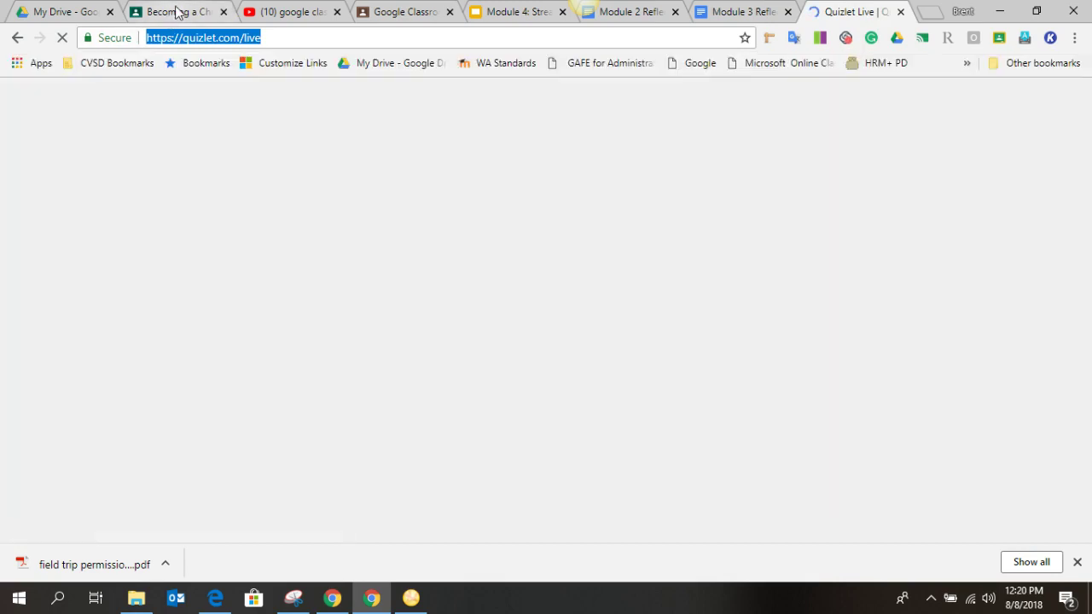
left_click(179, 12)
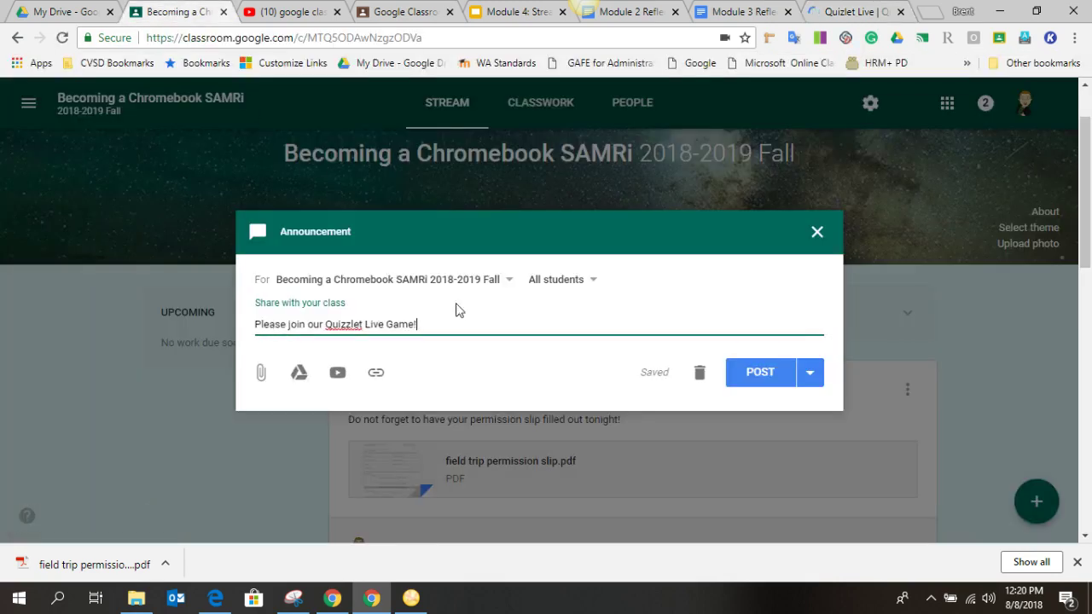
left_click(376, 375)
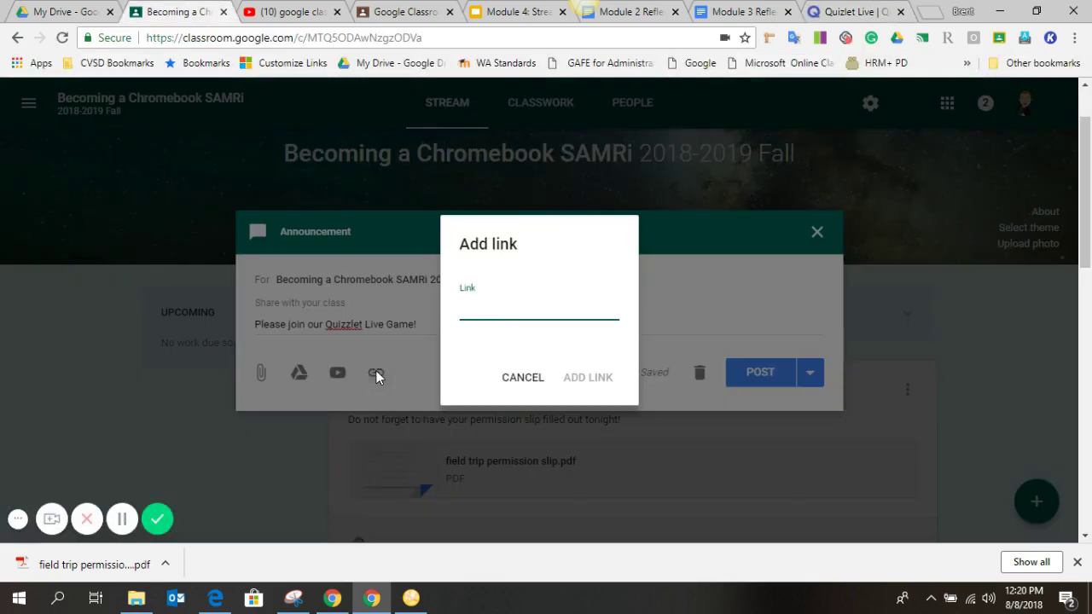
key("ctrl+v")
left_click(588, 379)
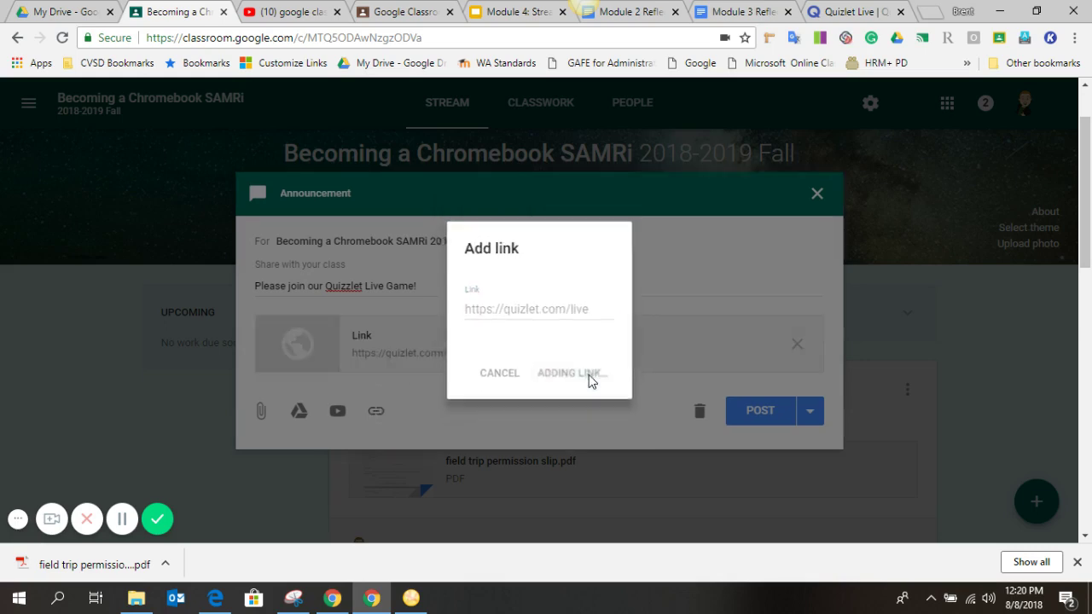
left_click(762, 412)
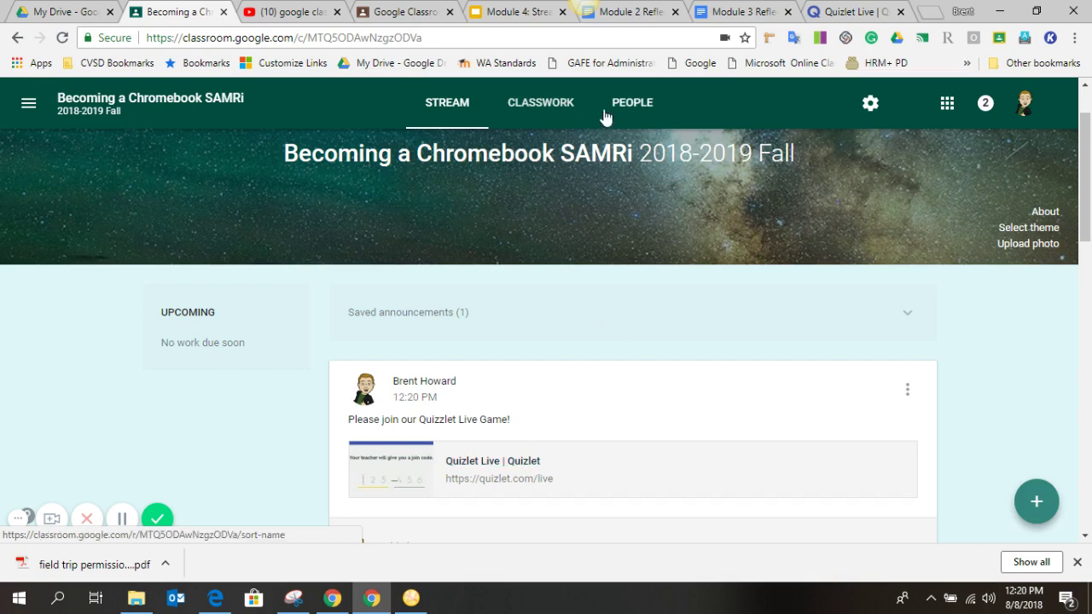
Look through the module topics and their assignments on the teacher's Classwork page
left_click(555, 116)
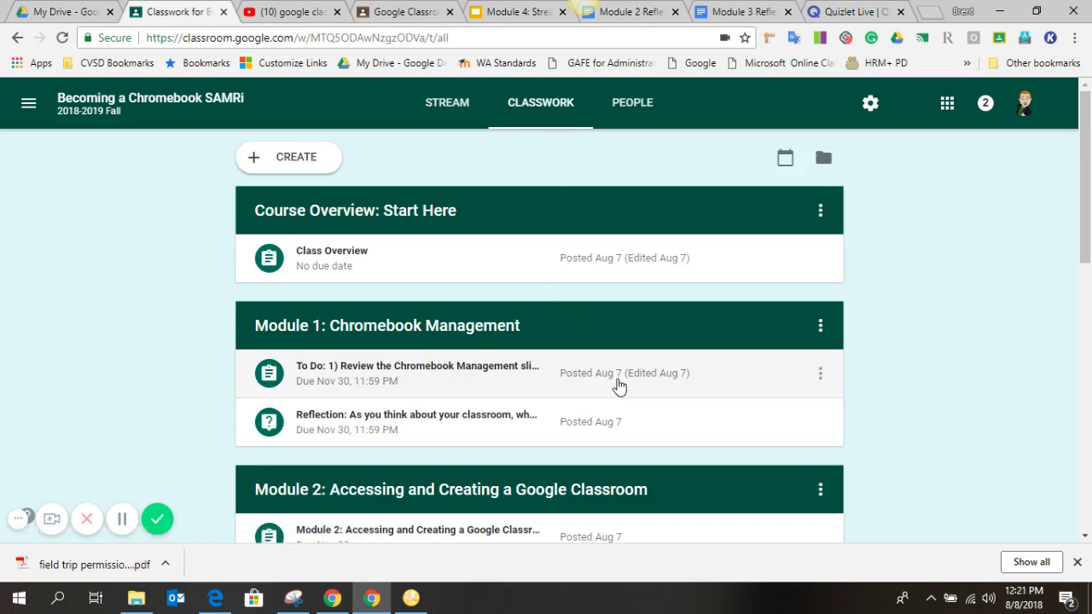
scroll(618, 375, "down", 3)
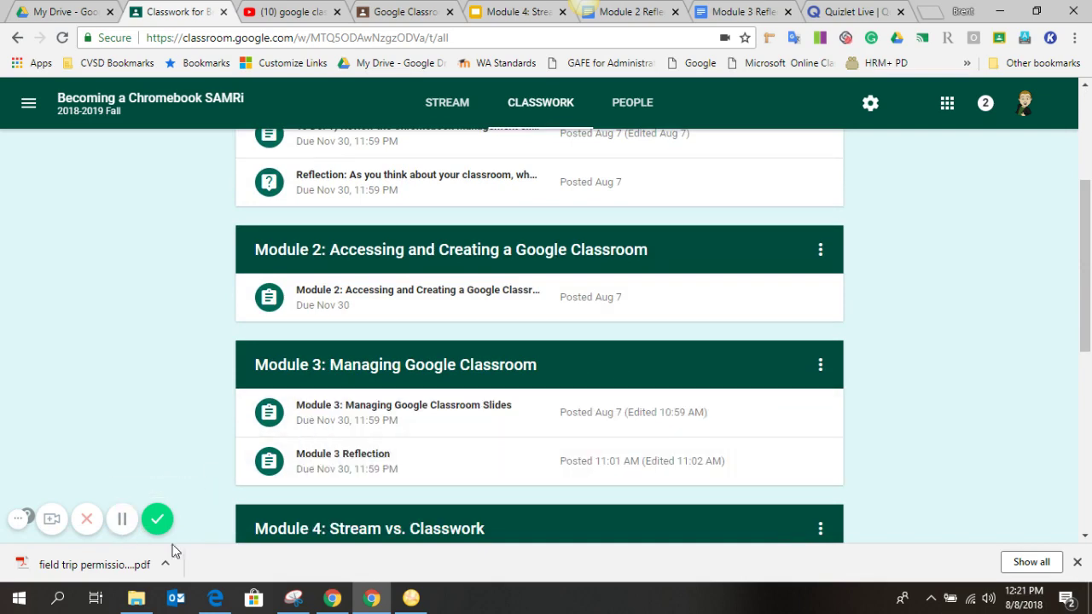
Switch to the student's Stream in Microsoft Edge and open the Quizlet Live link and the attached "field trip permission slip.pdf"
left_click(209, 601)
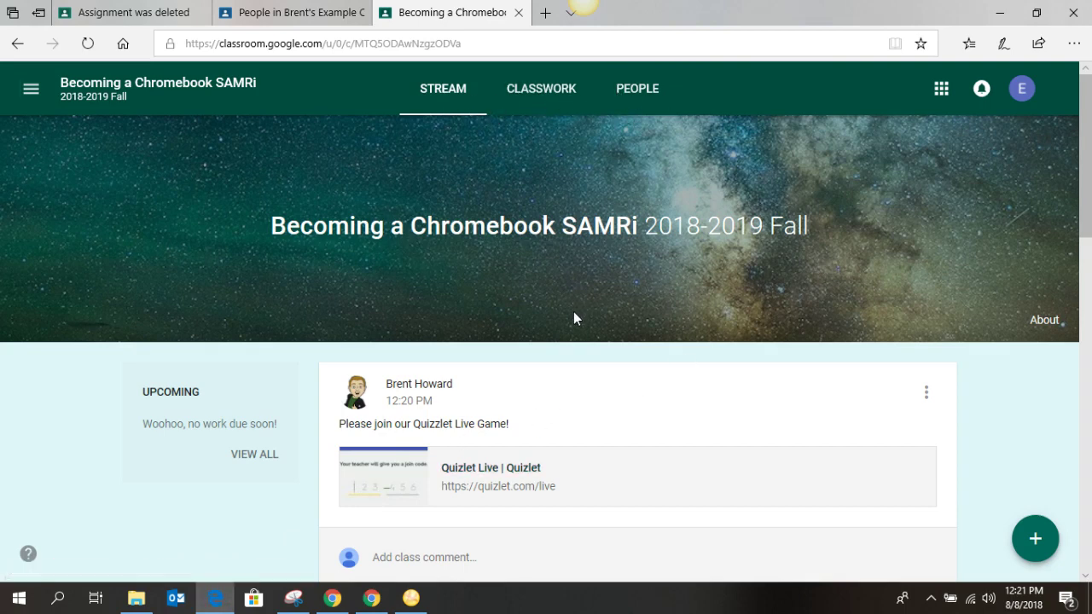
scroll(575, 316, "down", 1)
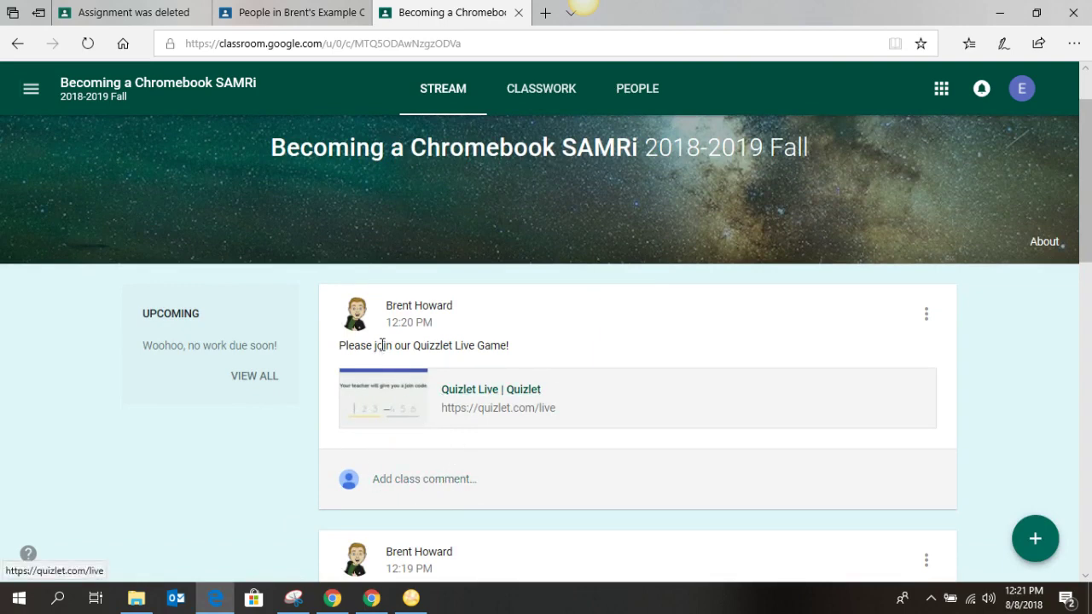
left_click(488, 393)
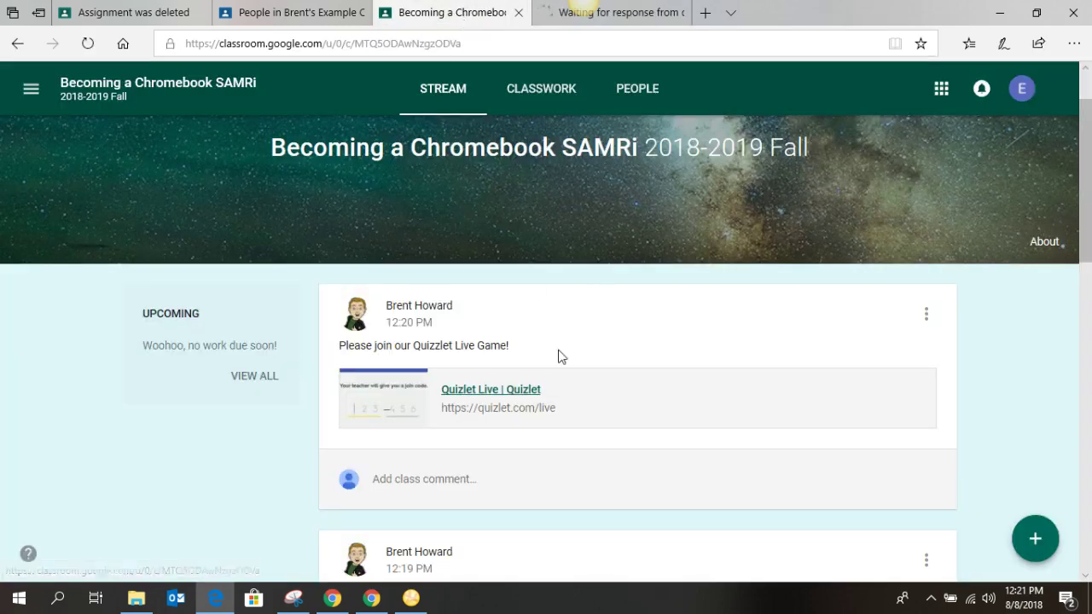
scroll(539, 441, "down", 3)
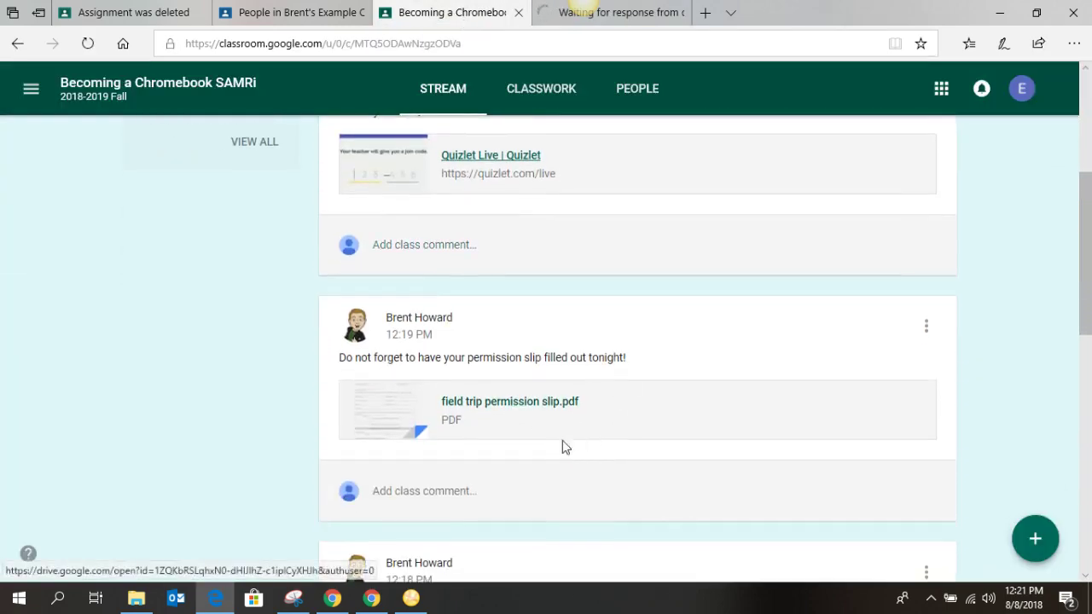
left_click(521, 408)
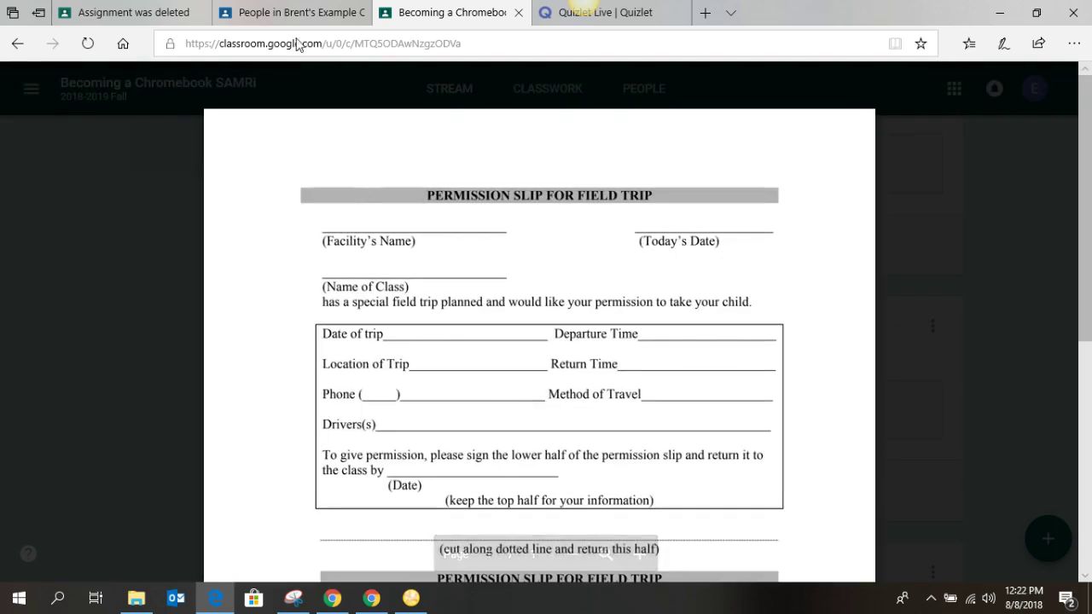
left_click(284, 12)
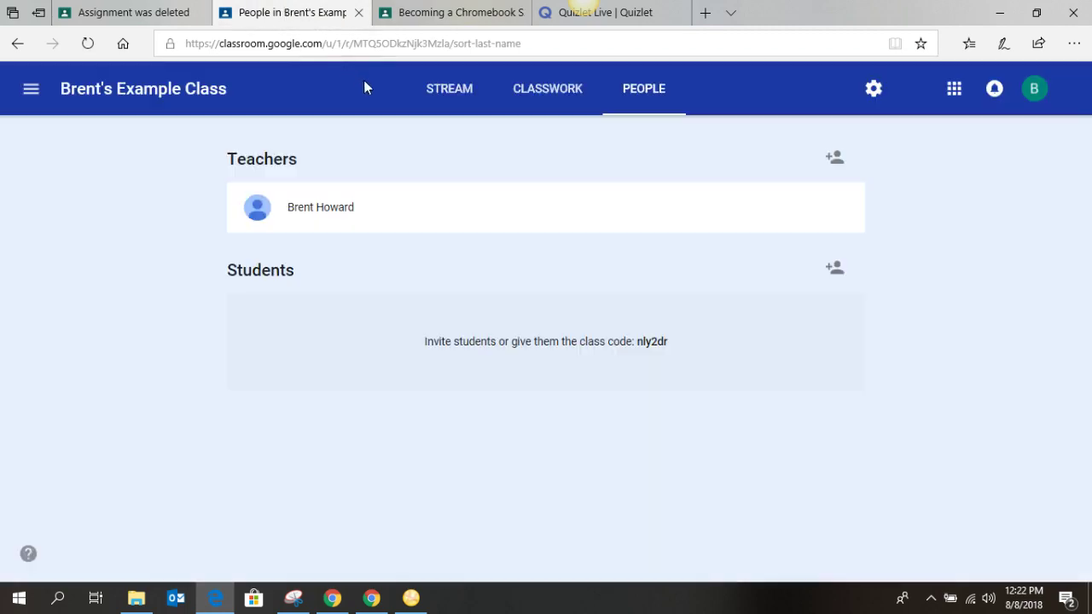
left_click(540, 92)
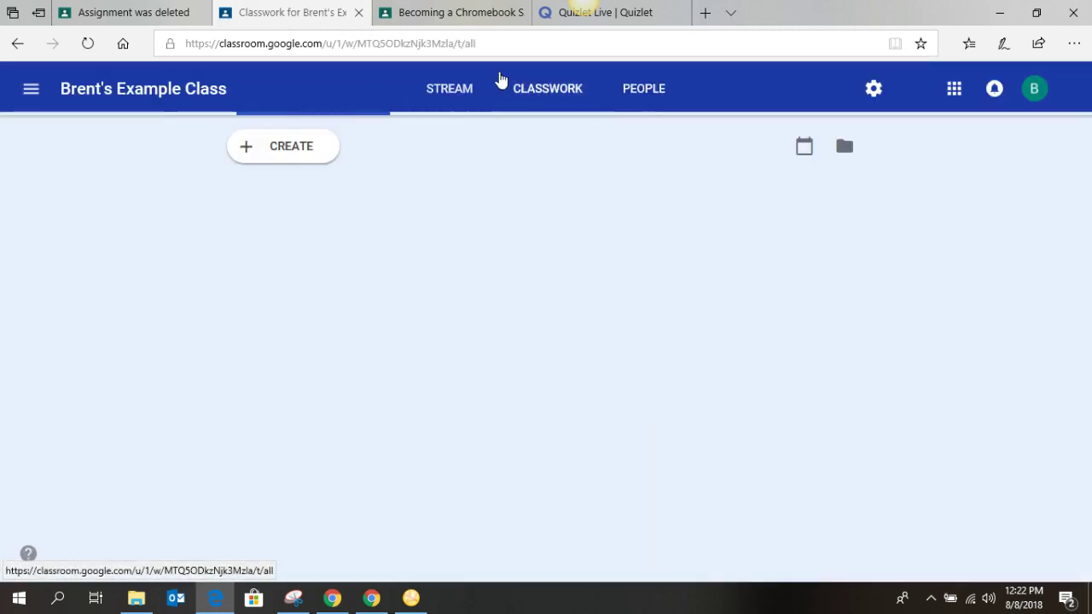
left_click(457, 13)
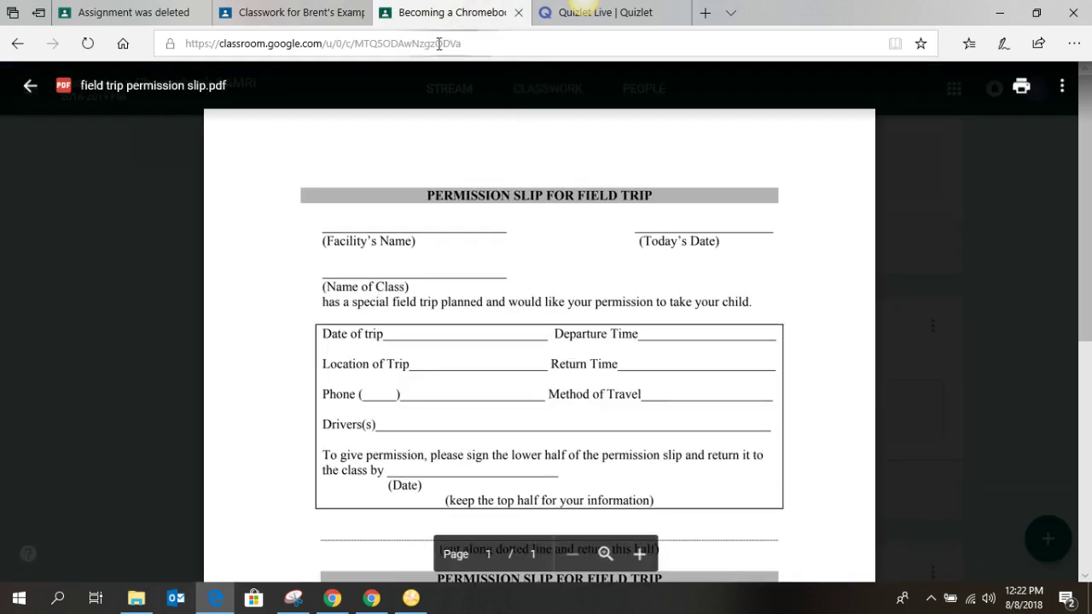
Close the permission slip preview and review the modules and due dates on the student's Classwork page
left_click(26, 86)
left_click(546, 91)
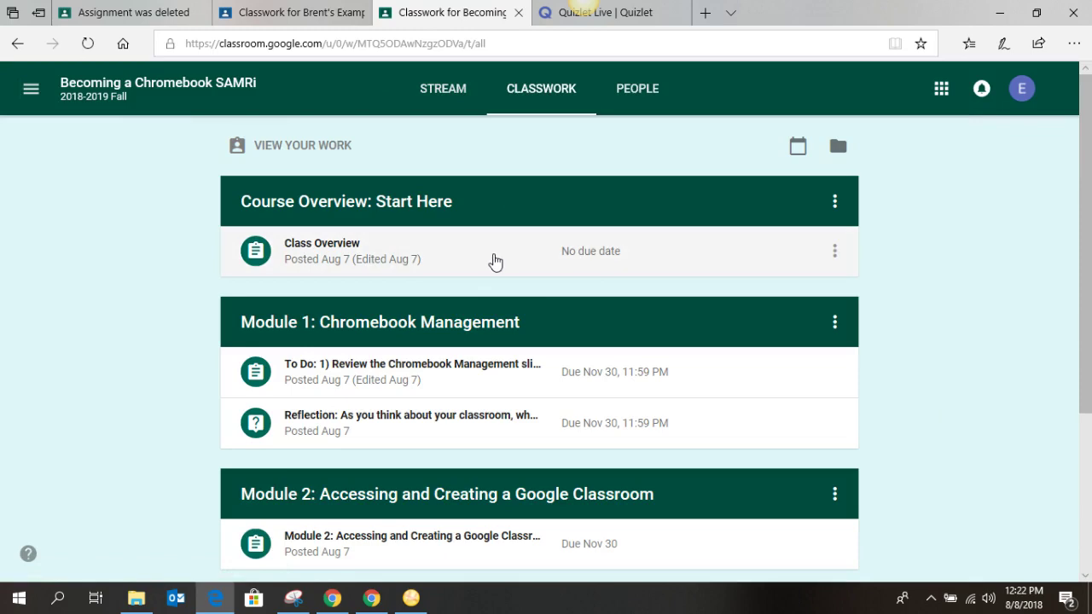
scroll(616, 274, "down", 1)
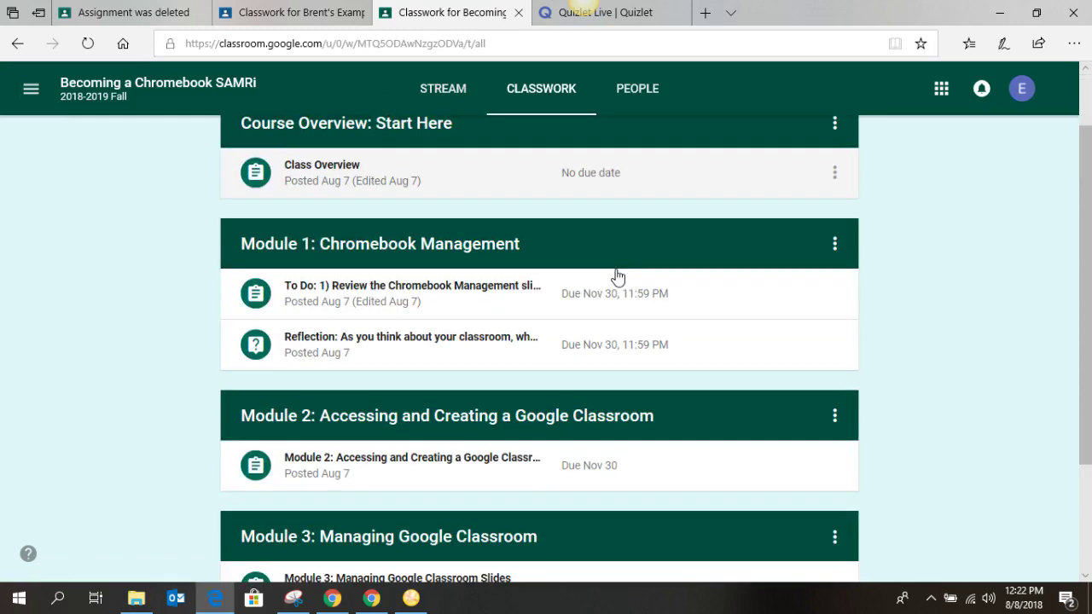
scroll(554, 417, "down", 2)
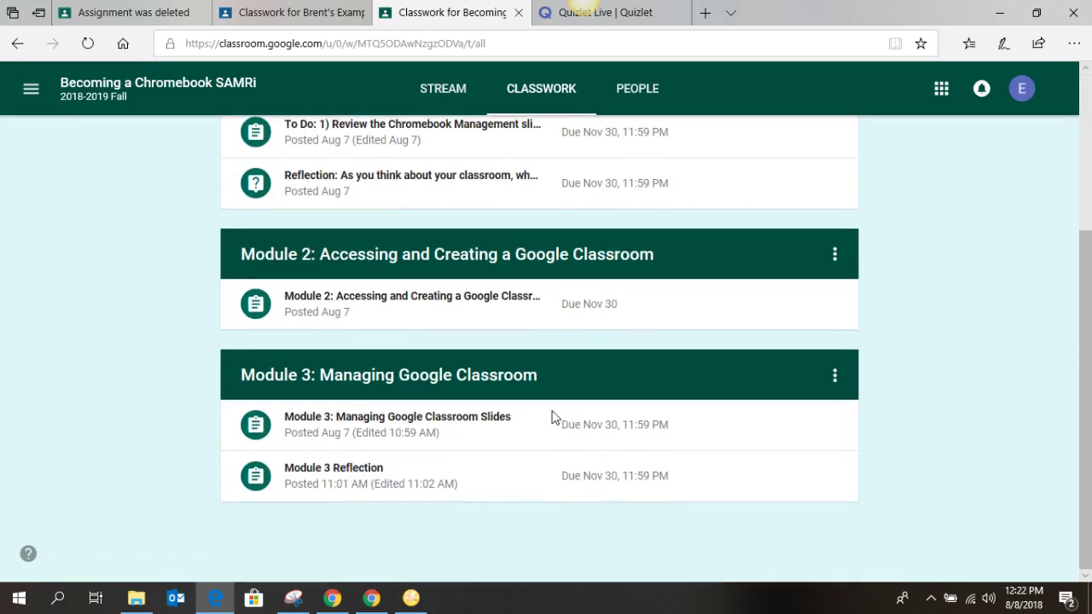
scroll(553, 419, "up", 2)
scroll(553, 410, "up", 1)
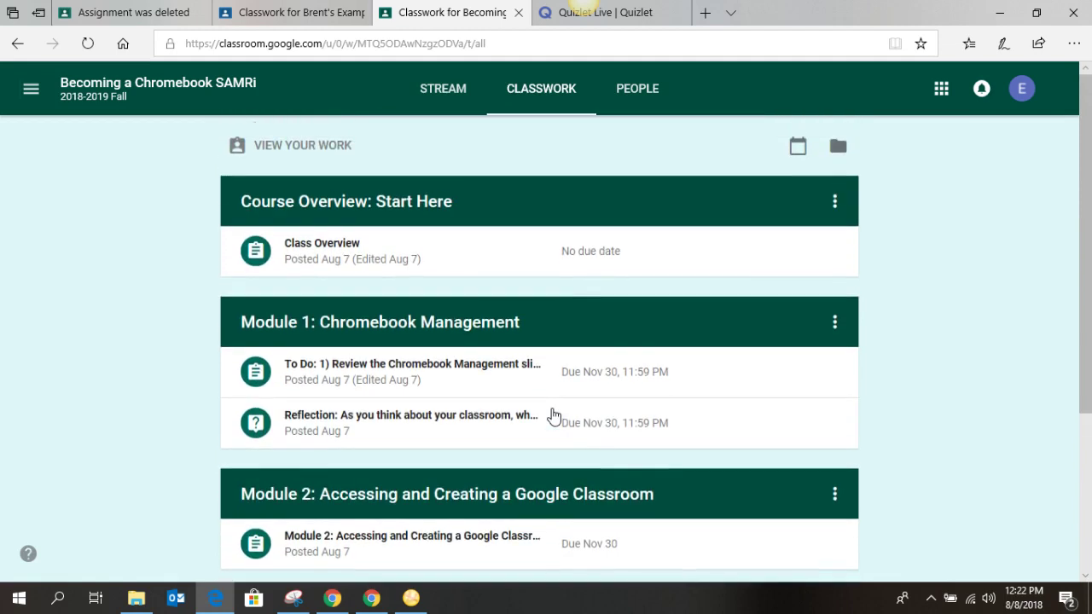